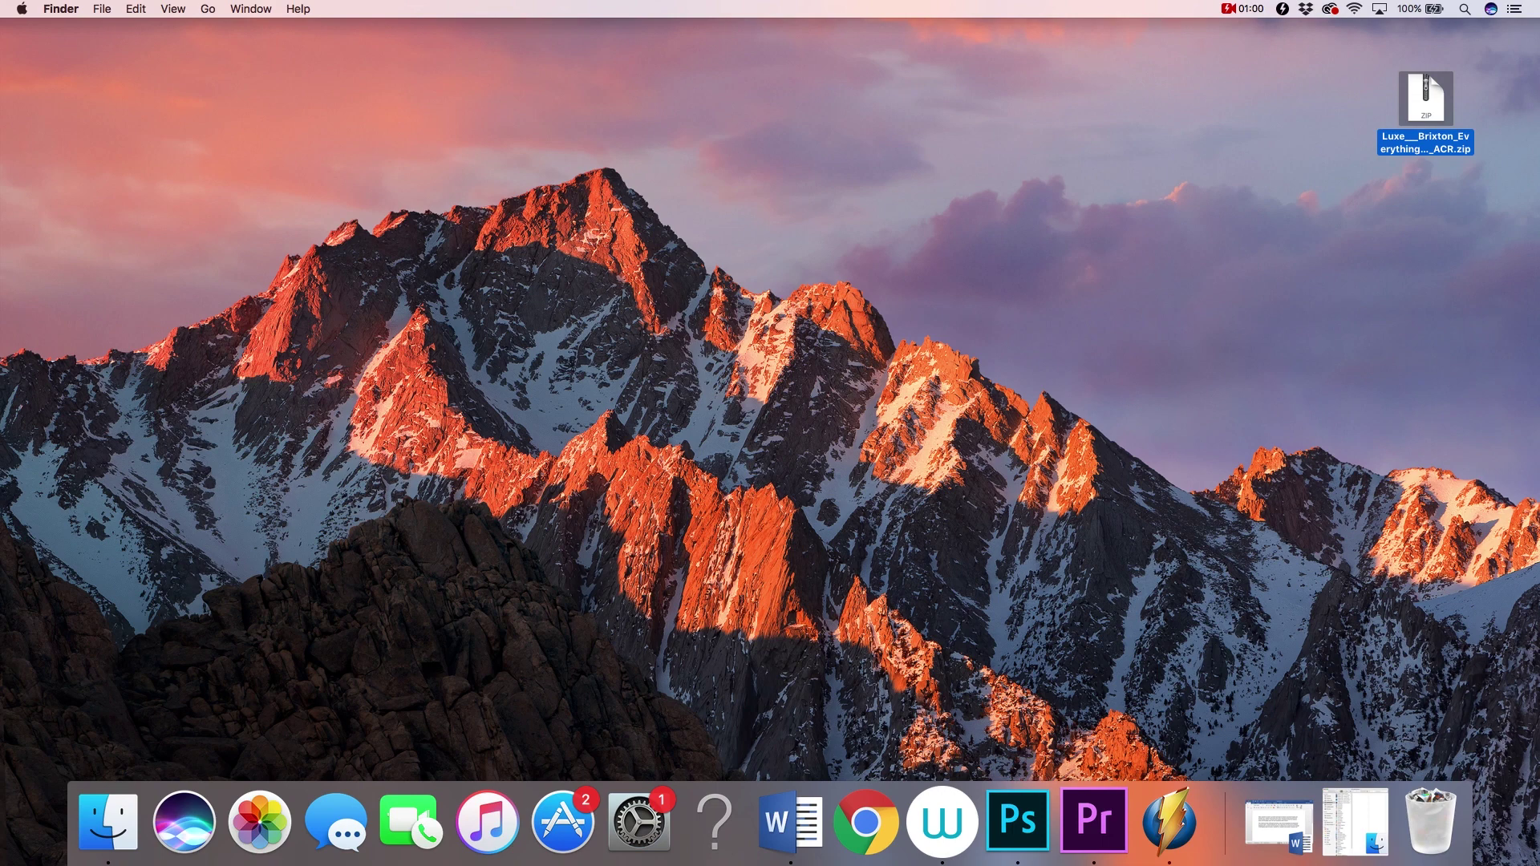
# Move the Luxe Brixton Everything Bundle ACR zip to the middle of the desktop and extract it there
pyautogui.moveTo(1426, 98)
pyautogui.mouseDown()
pyautogui.moveTo(1384, 95)
pyautogui.moveTo(1423, 95)
pyautogui.mouseUp()
pyautogui.press('Escape')
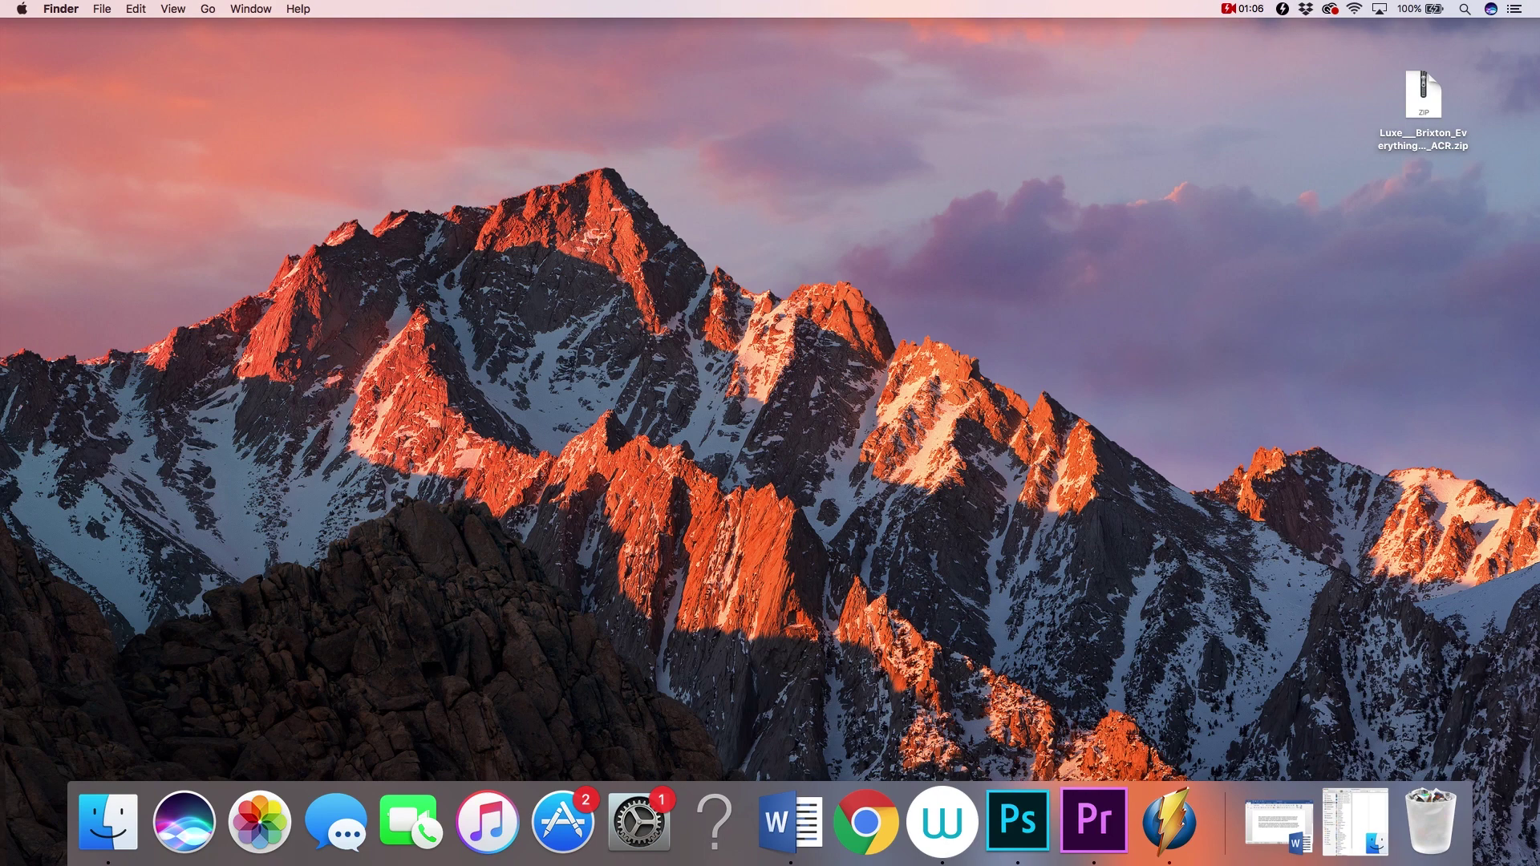
pyautogui.moveTo(1424, 95); pyautogui.dragTo(780, 199)
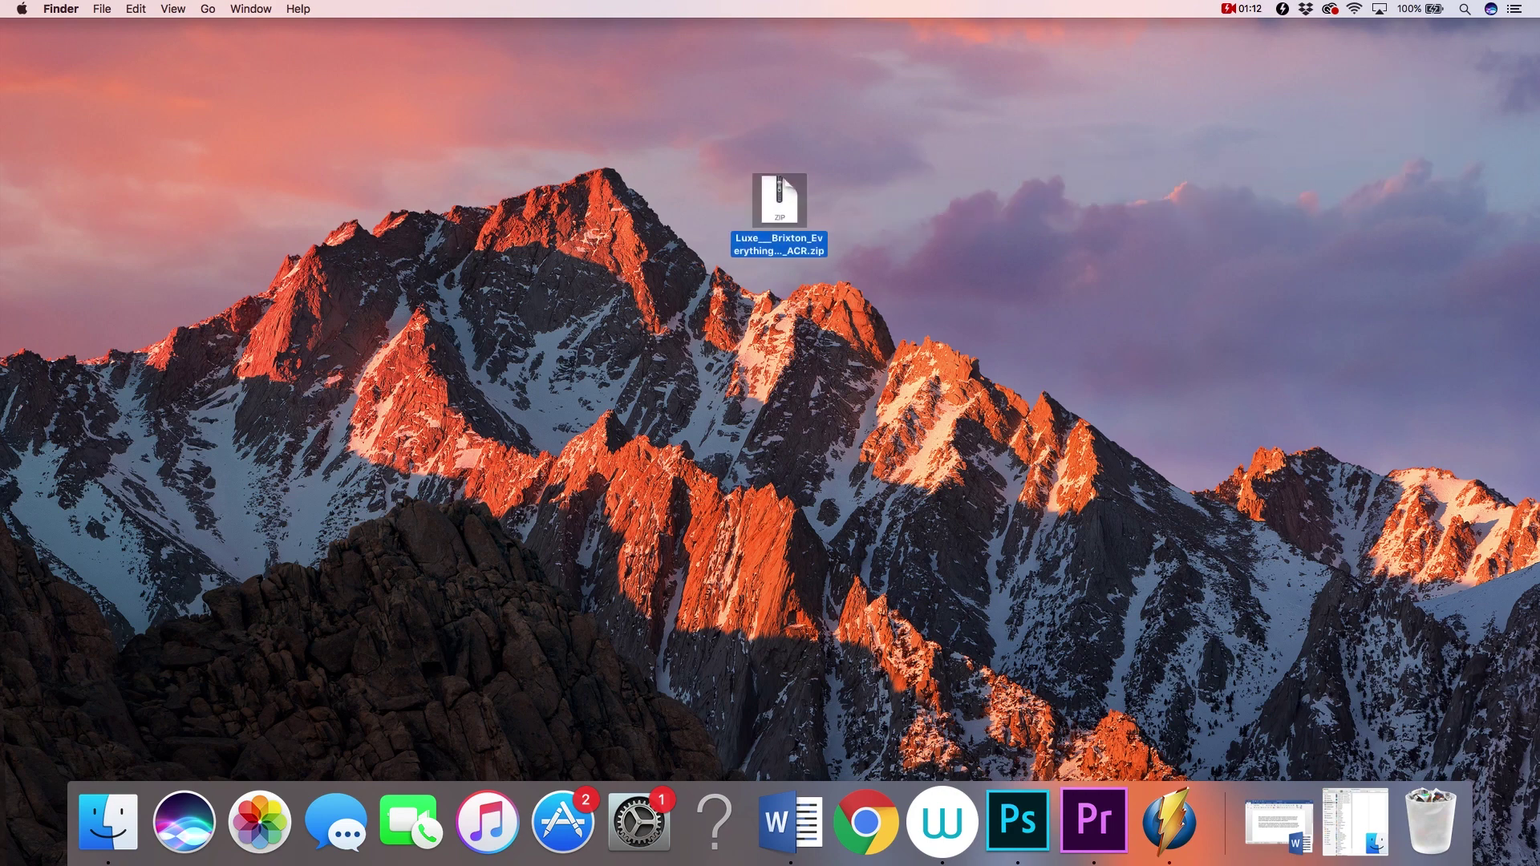
pyautogui.press('super+alt+a')
pyautogui.click(779, 199)
pyautogui.doubleClick(779, 199)
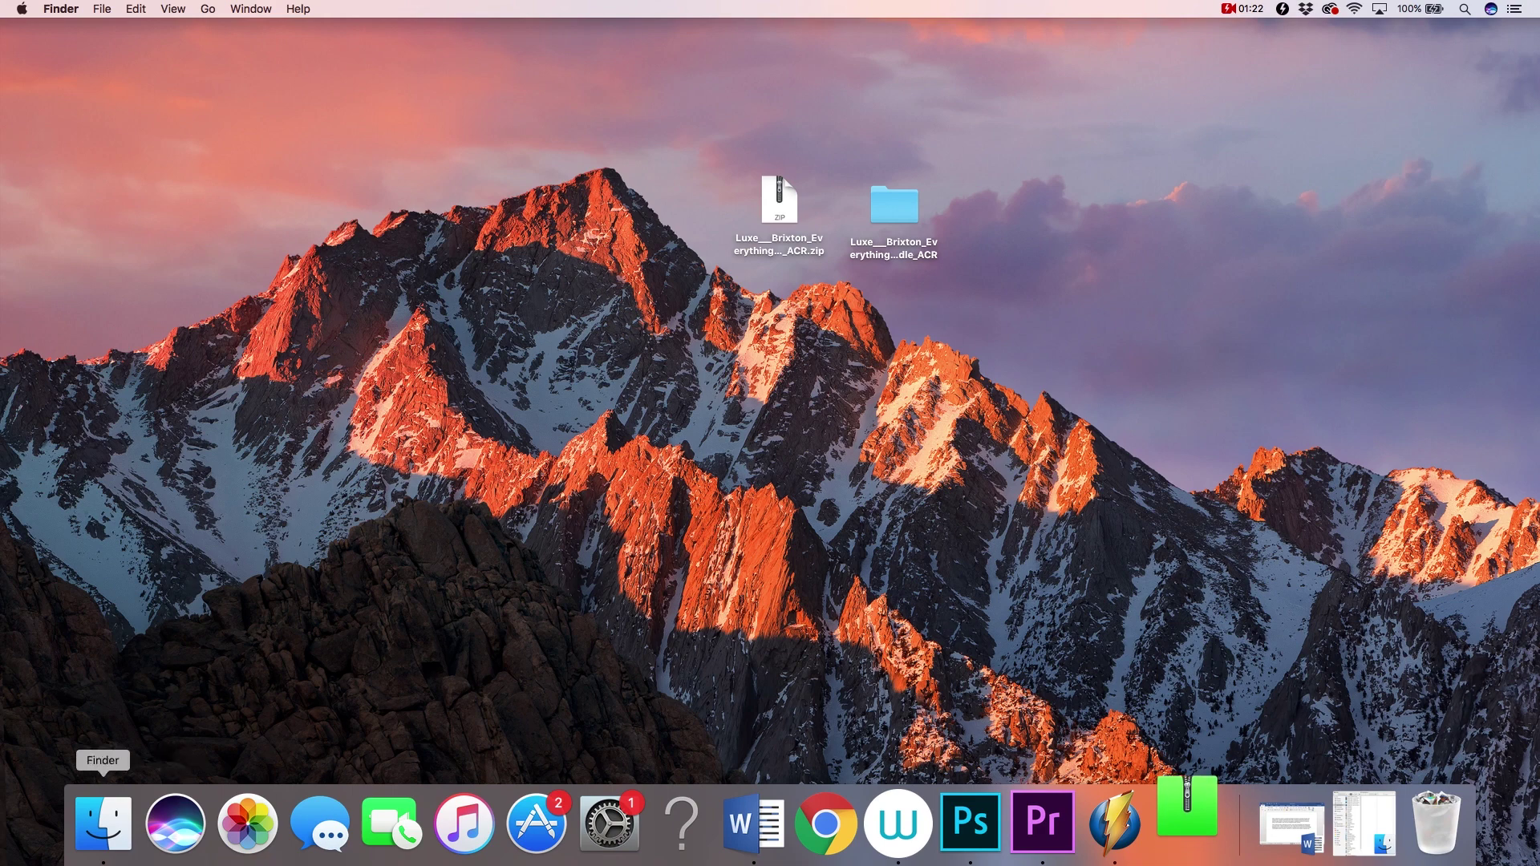
# Open a Finder window, widen it, and go to the Computer location
pyautogui.click(103, 823)
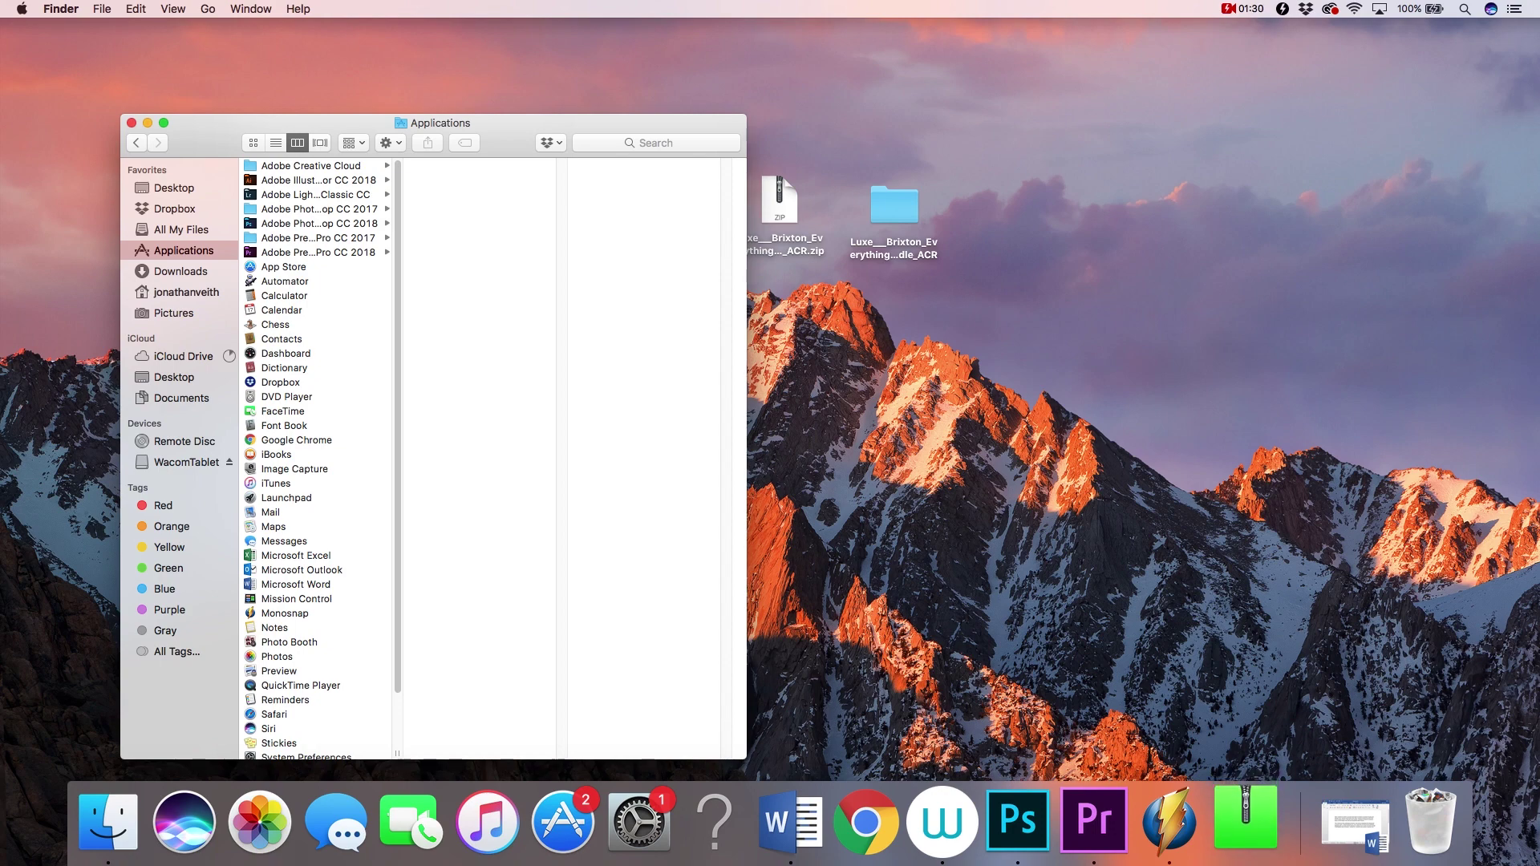
pyautogui.moveTo(747, 437); pyautogui.dragTo(844, 437)
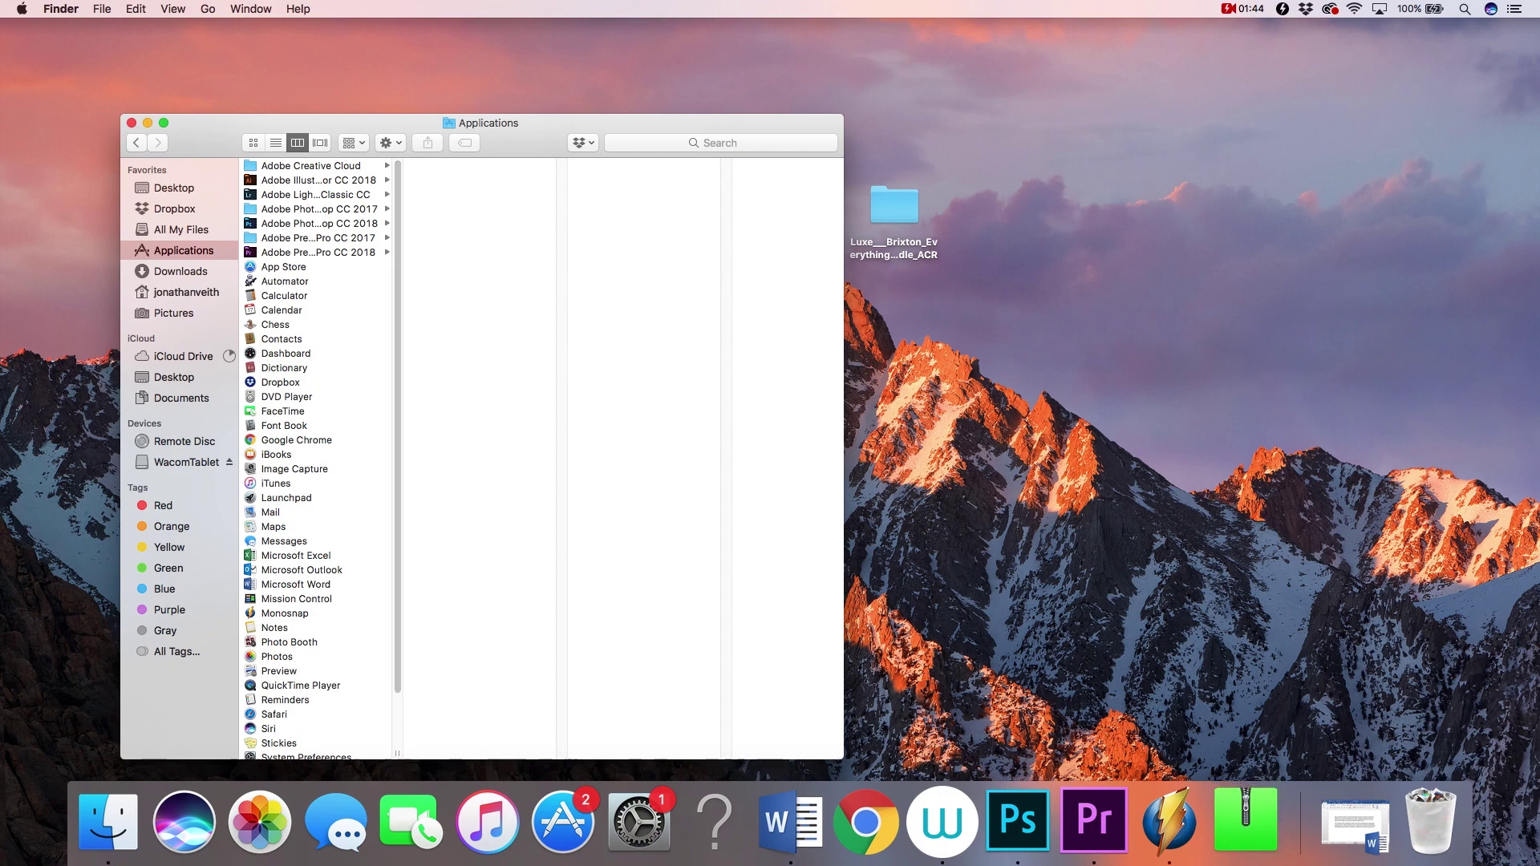
pyautogui.click(207, 8)
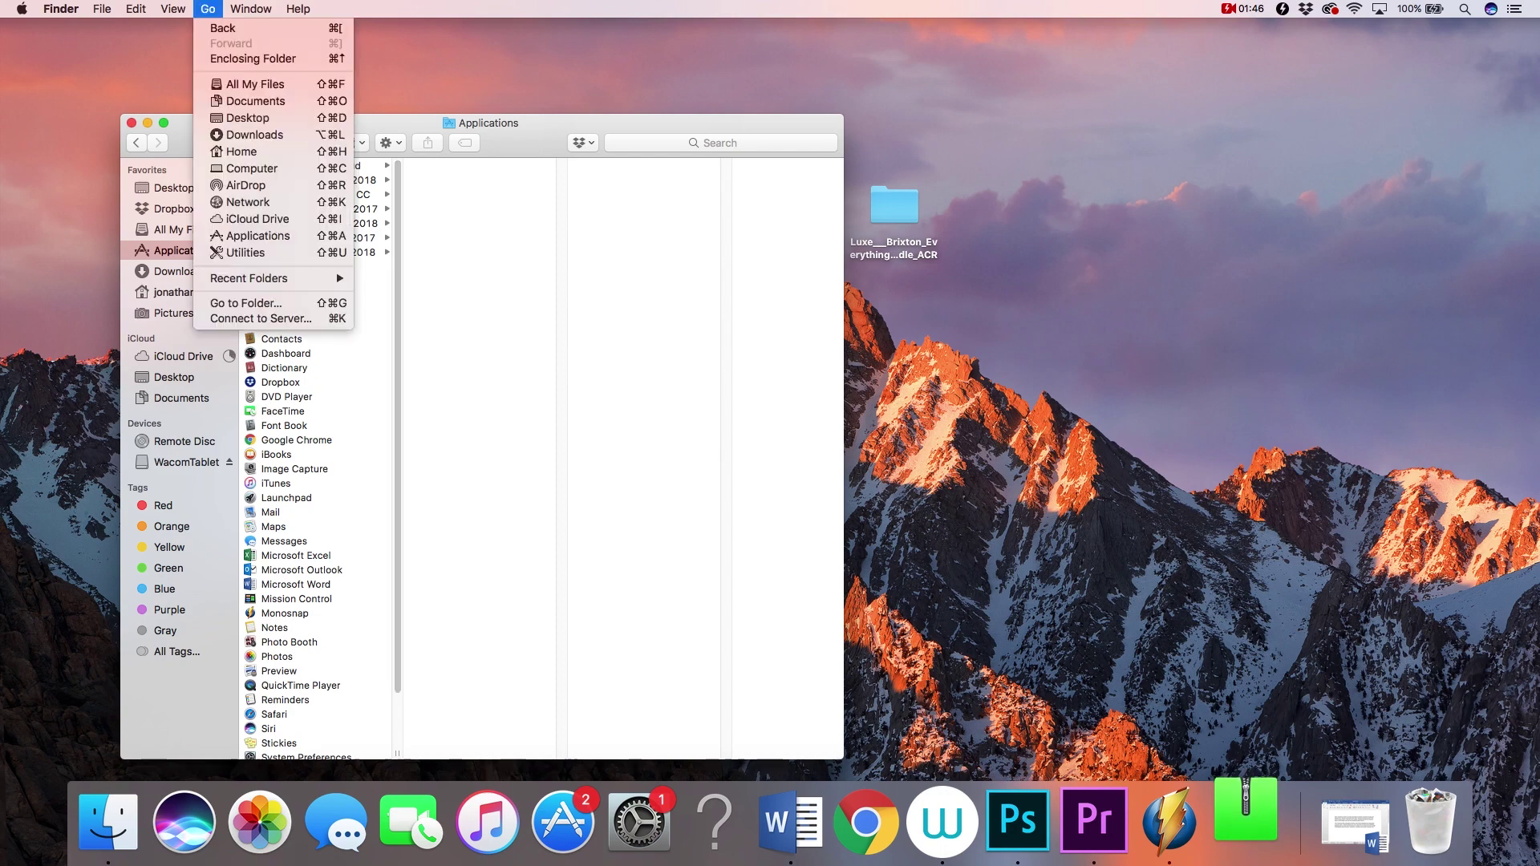
pyautogui.press('Down')
pyautogui.press('Down')
pyautogui.press('Down')
pyautogui.press('Down')
pyautogui.press('Down')
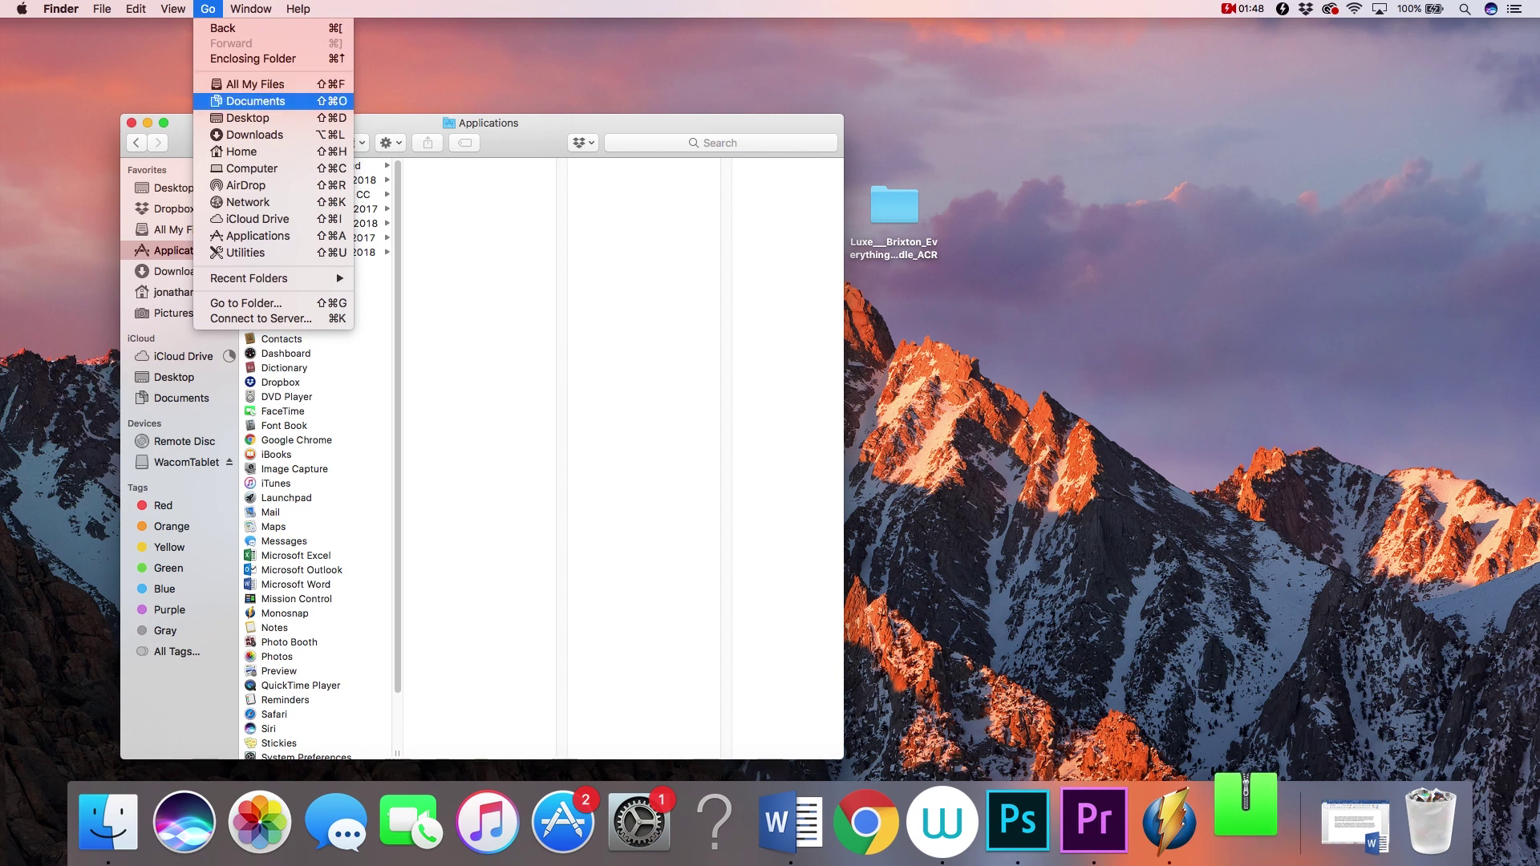
pyautogui.press('Down')
pyautogui.press('Down')
pyautogui.press('Down')
pyautogui.press('Return')
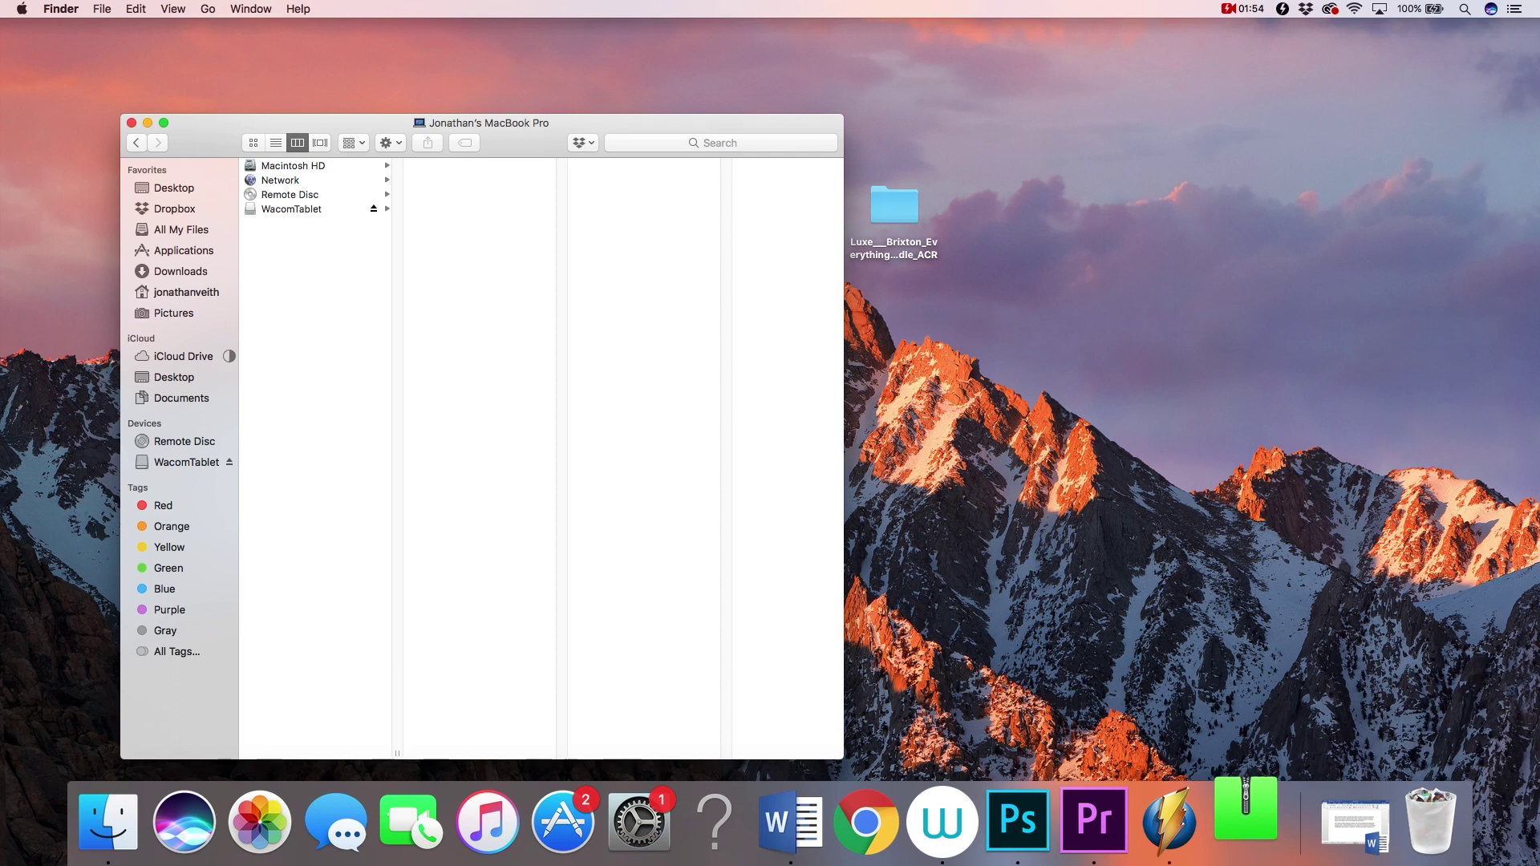
# Browse from Macintosh HD through Users and the user's home folder to Library, and open Application Support
pyautogui.click(315, 166)
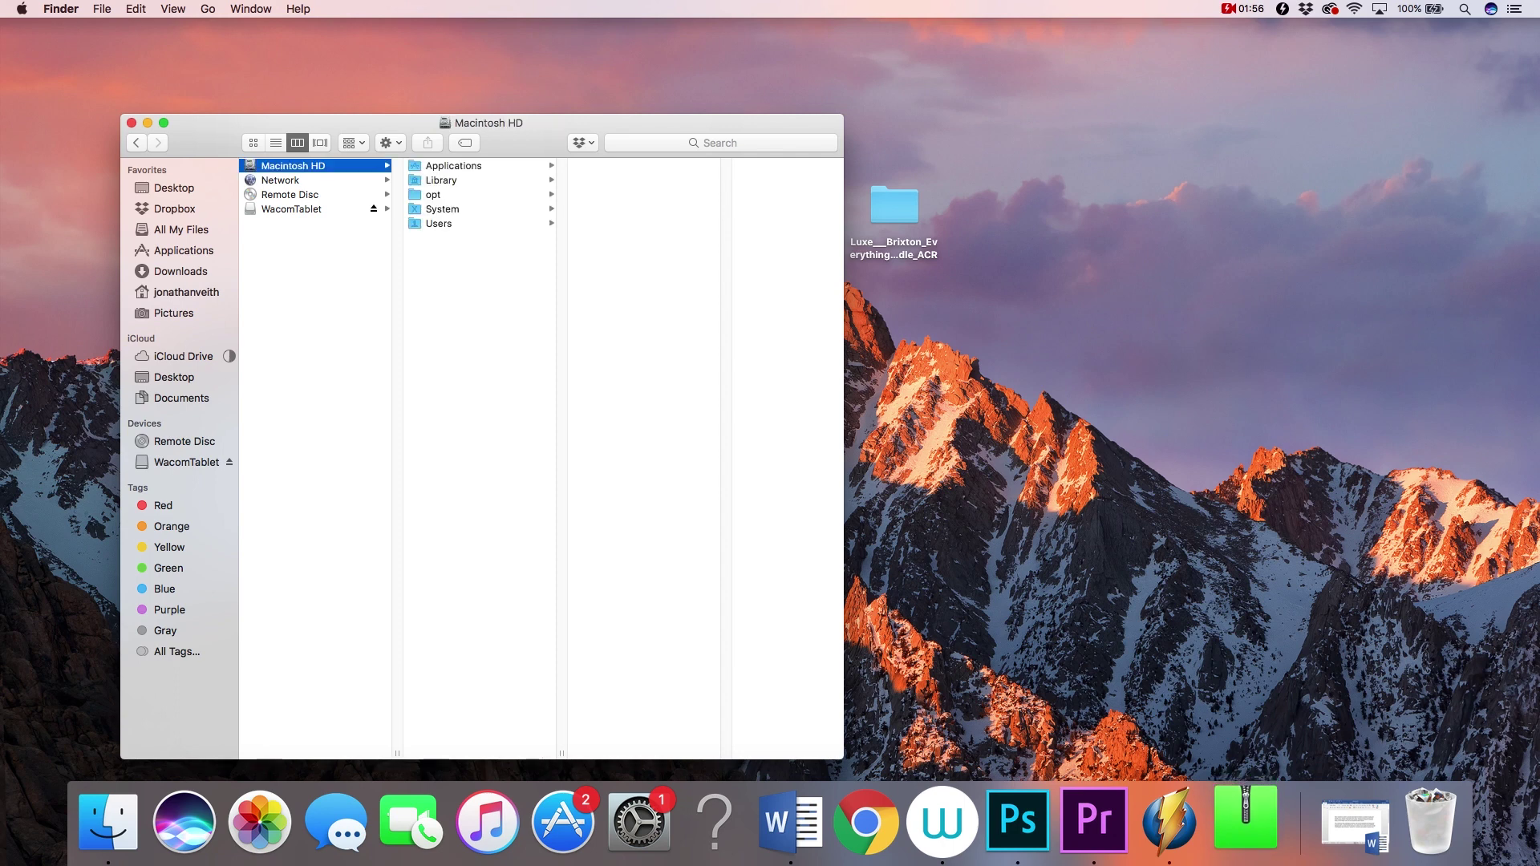
pyautogui.click(479, 223)
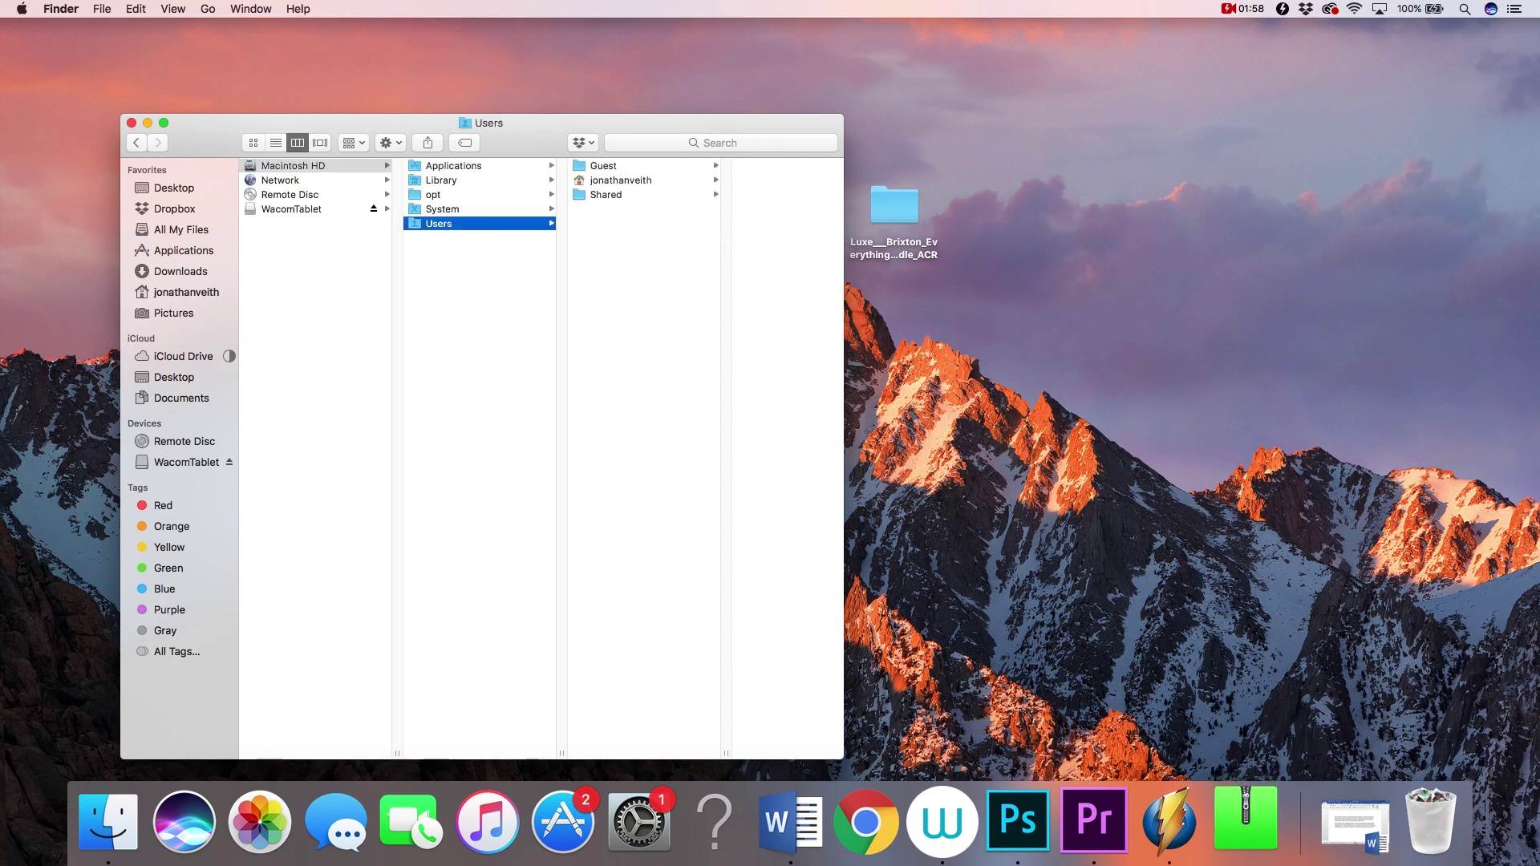
pyautogui.click(644, 180)
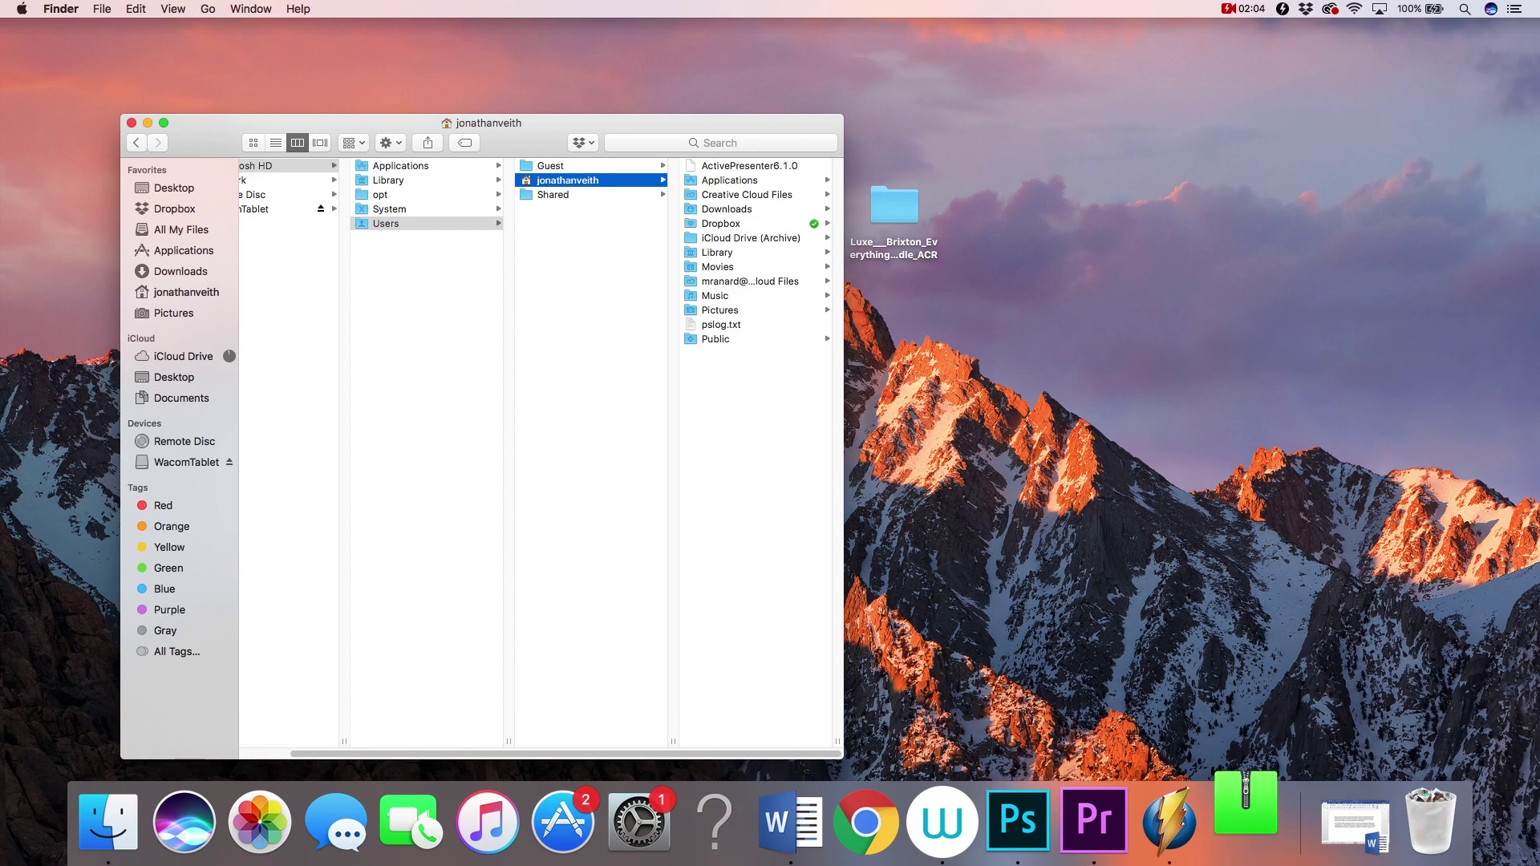
pyautogui.click(716, 252)
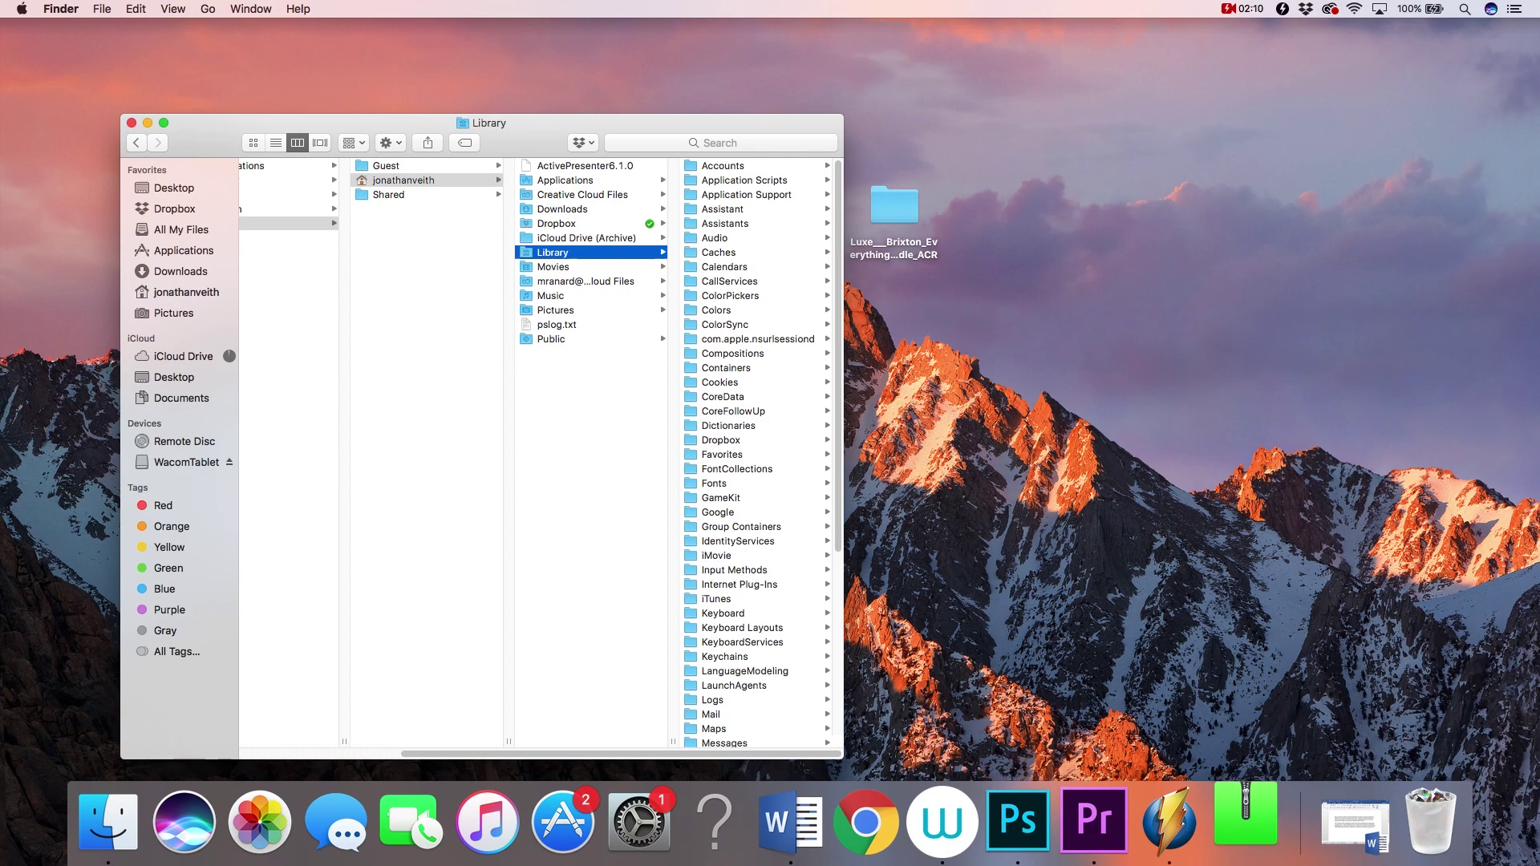
pyautogui.click(746, 194)
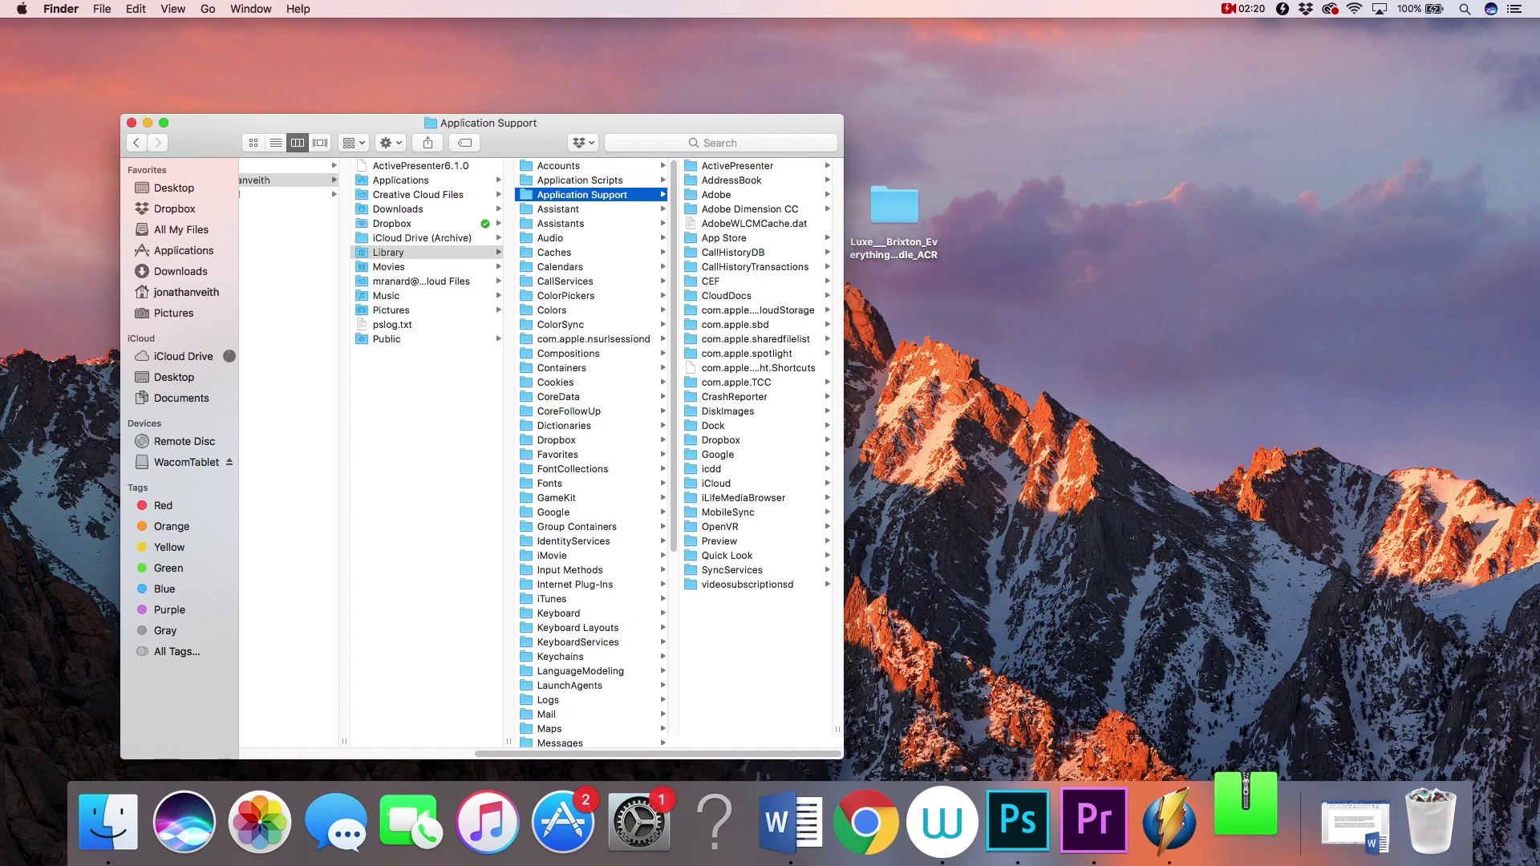
pyautogui.click(720, 142)
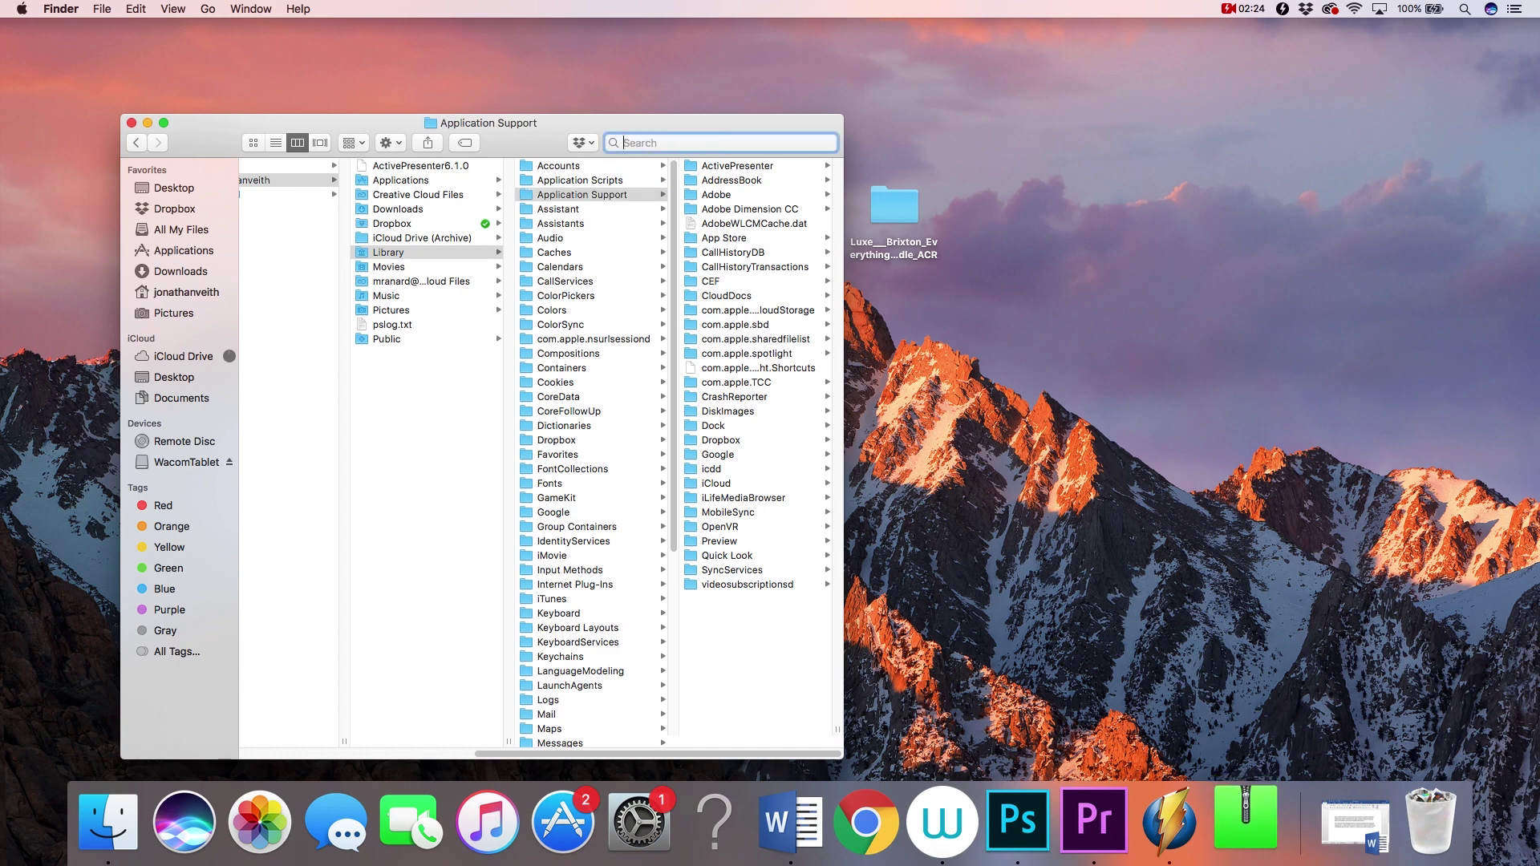
pyautogui.press('Escape')
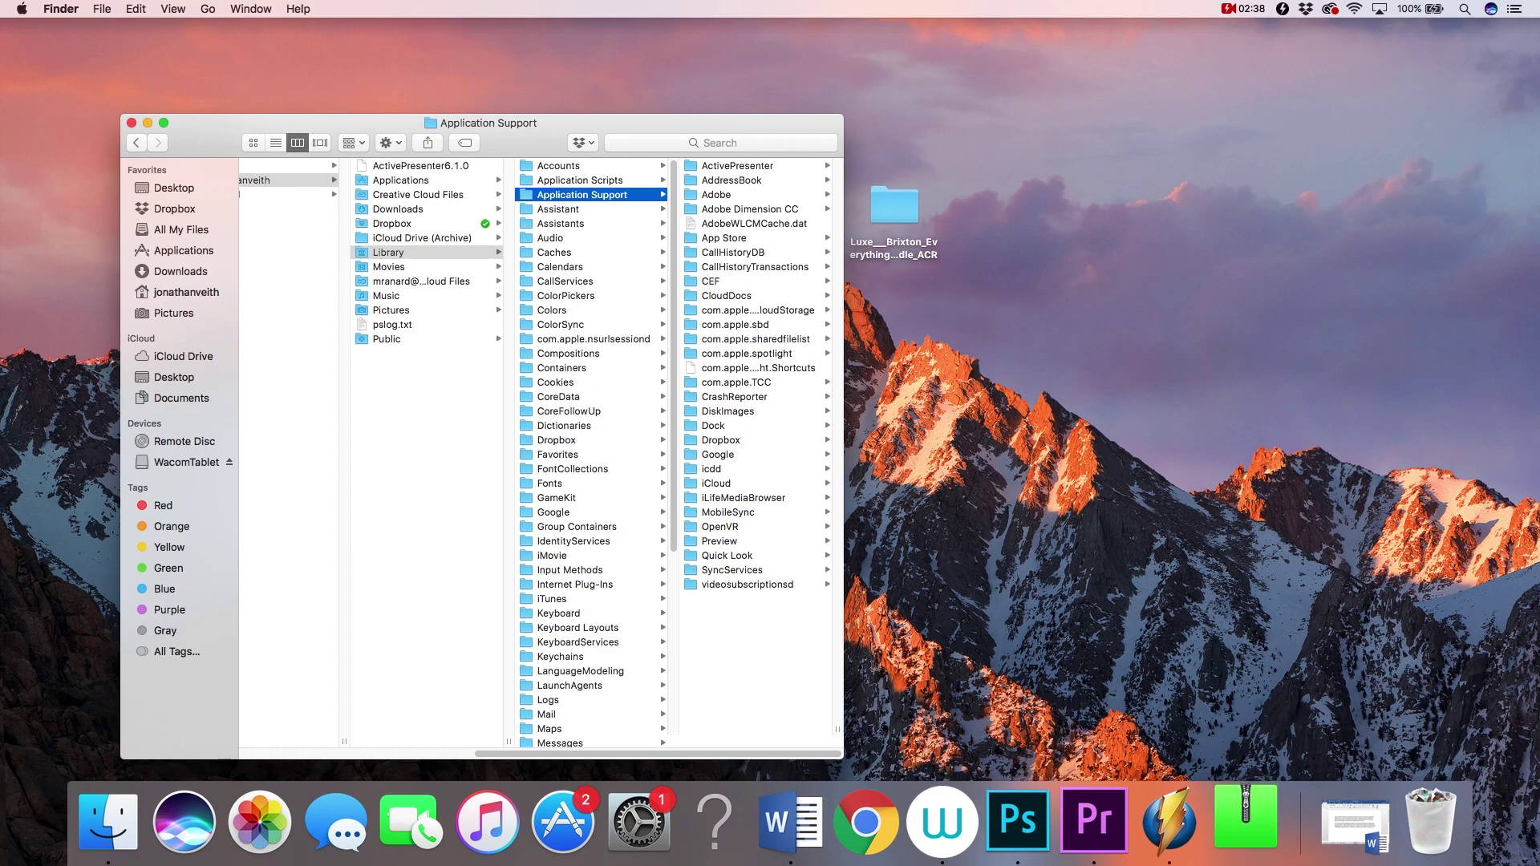
# Open the Adobe folder, its CameraRaw subfolder, and the Settings folder inside
pyautogui.click(716, 194)
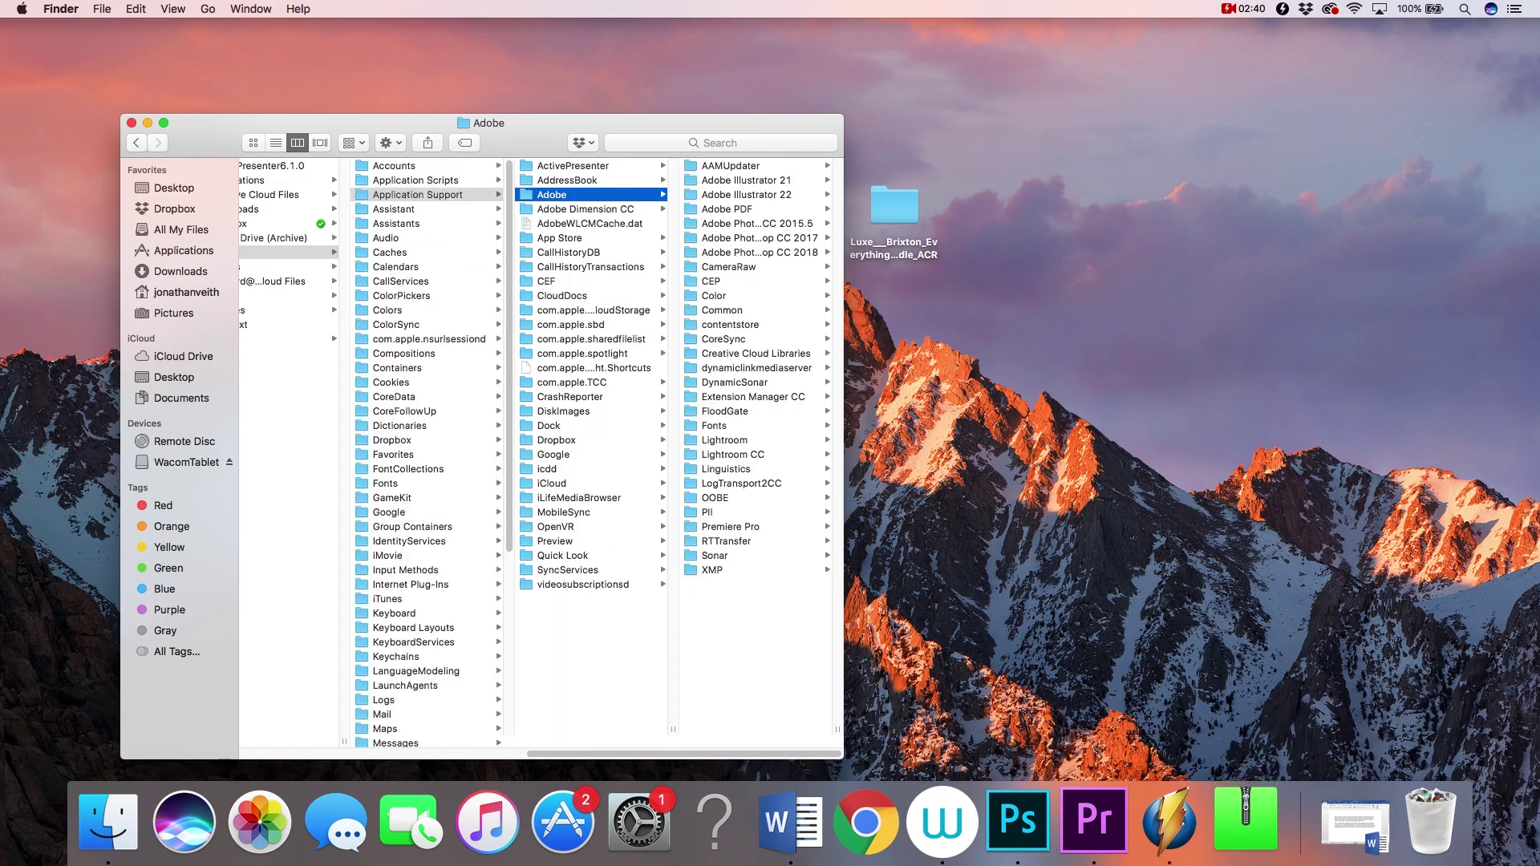
pyautogui.click(728, 267)
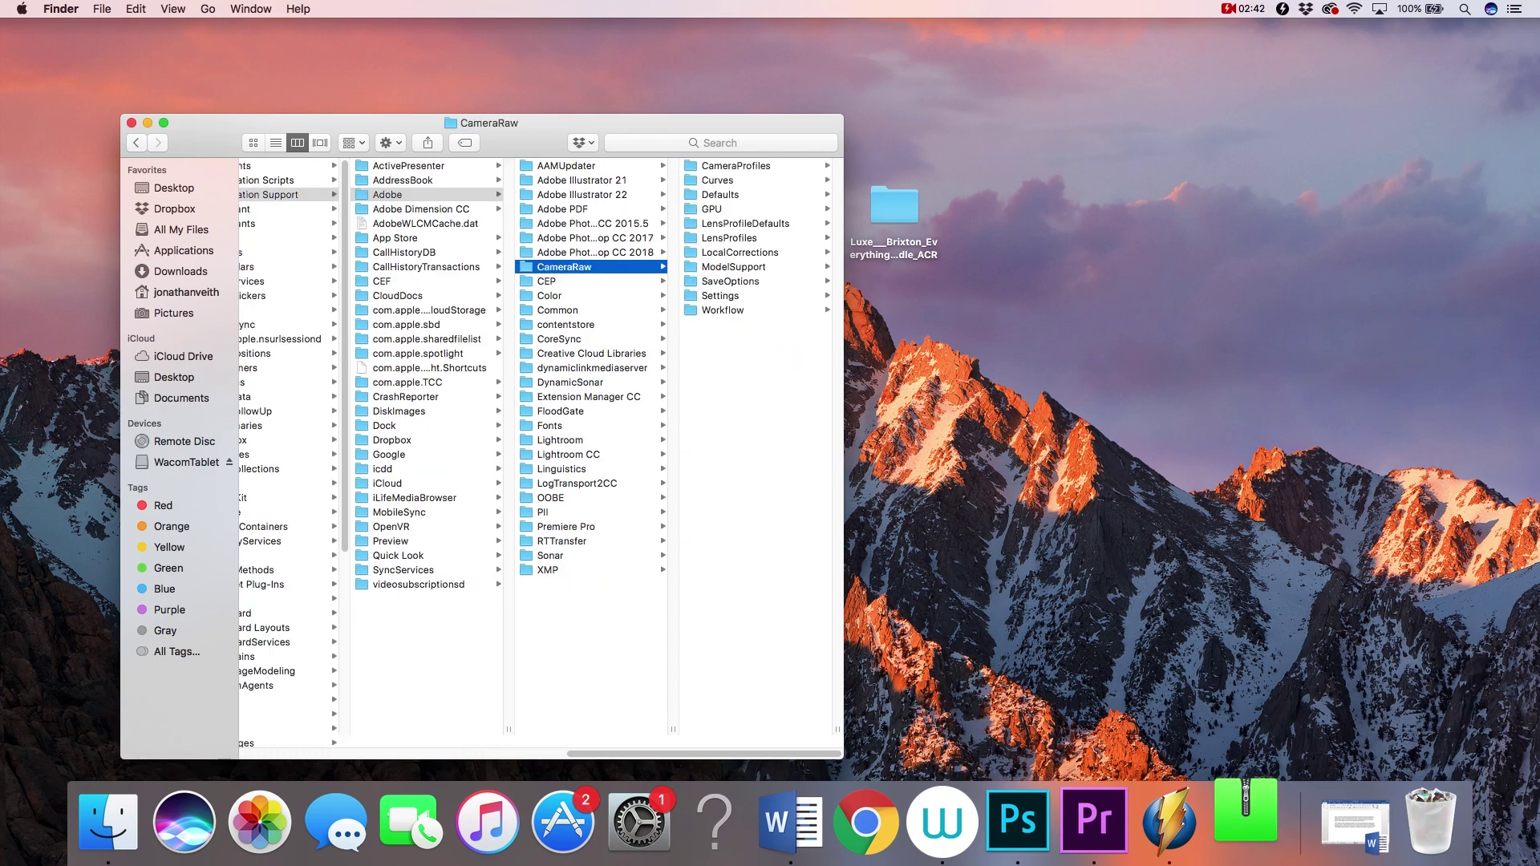
pyautogui.click(720, 295)
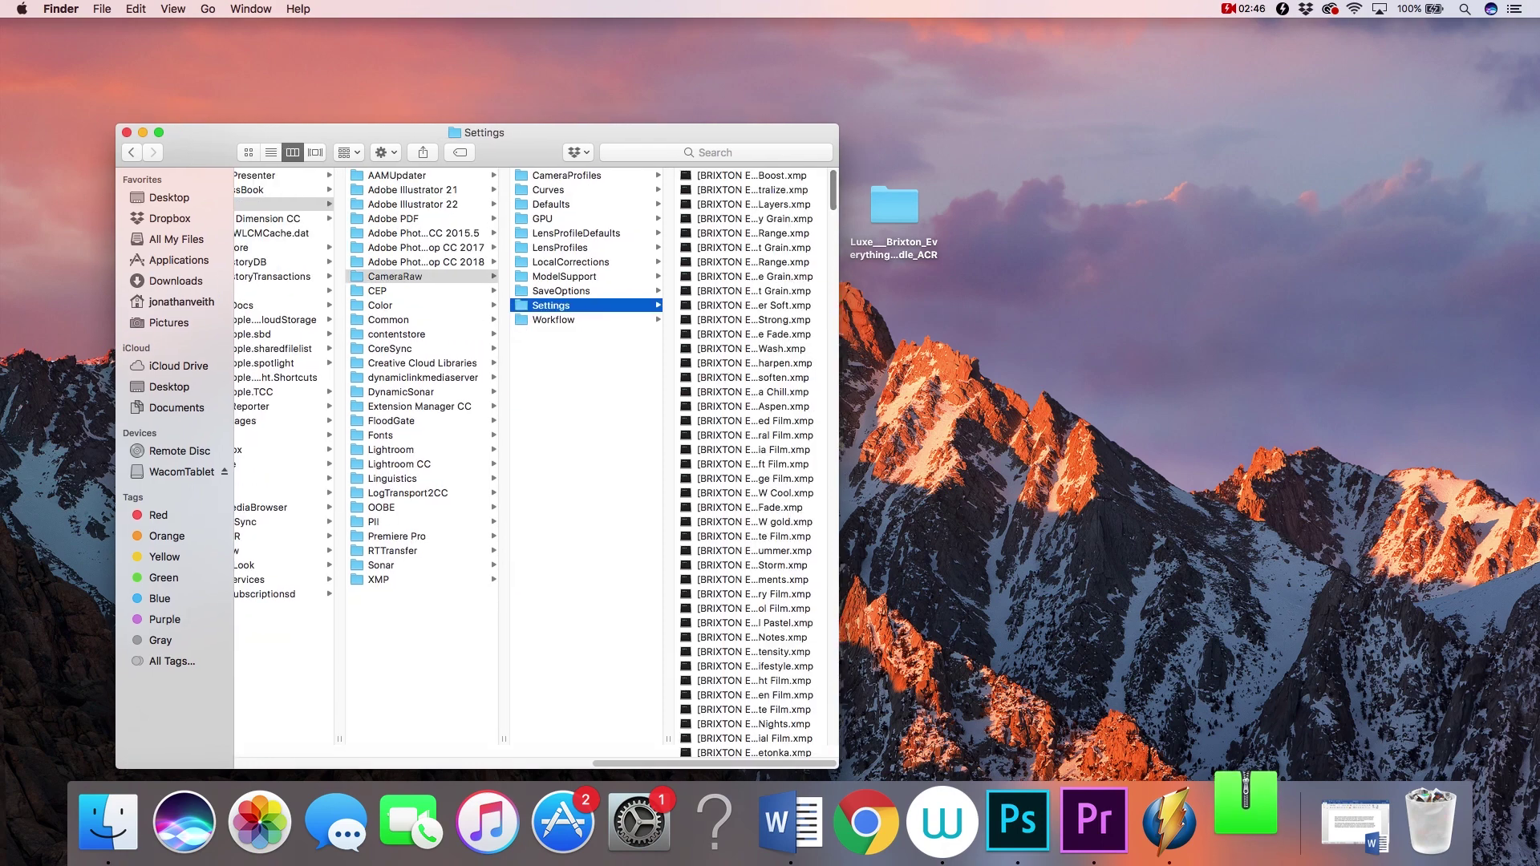
# Look through the preset files stored in the CameraRaw Settings folder
pyautogui.scroll(-15, 752, 461)
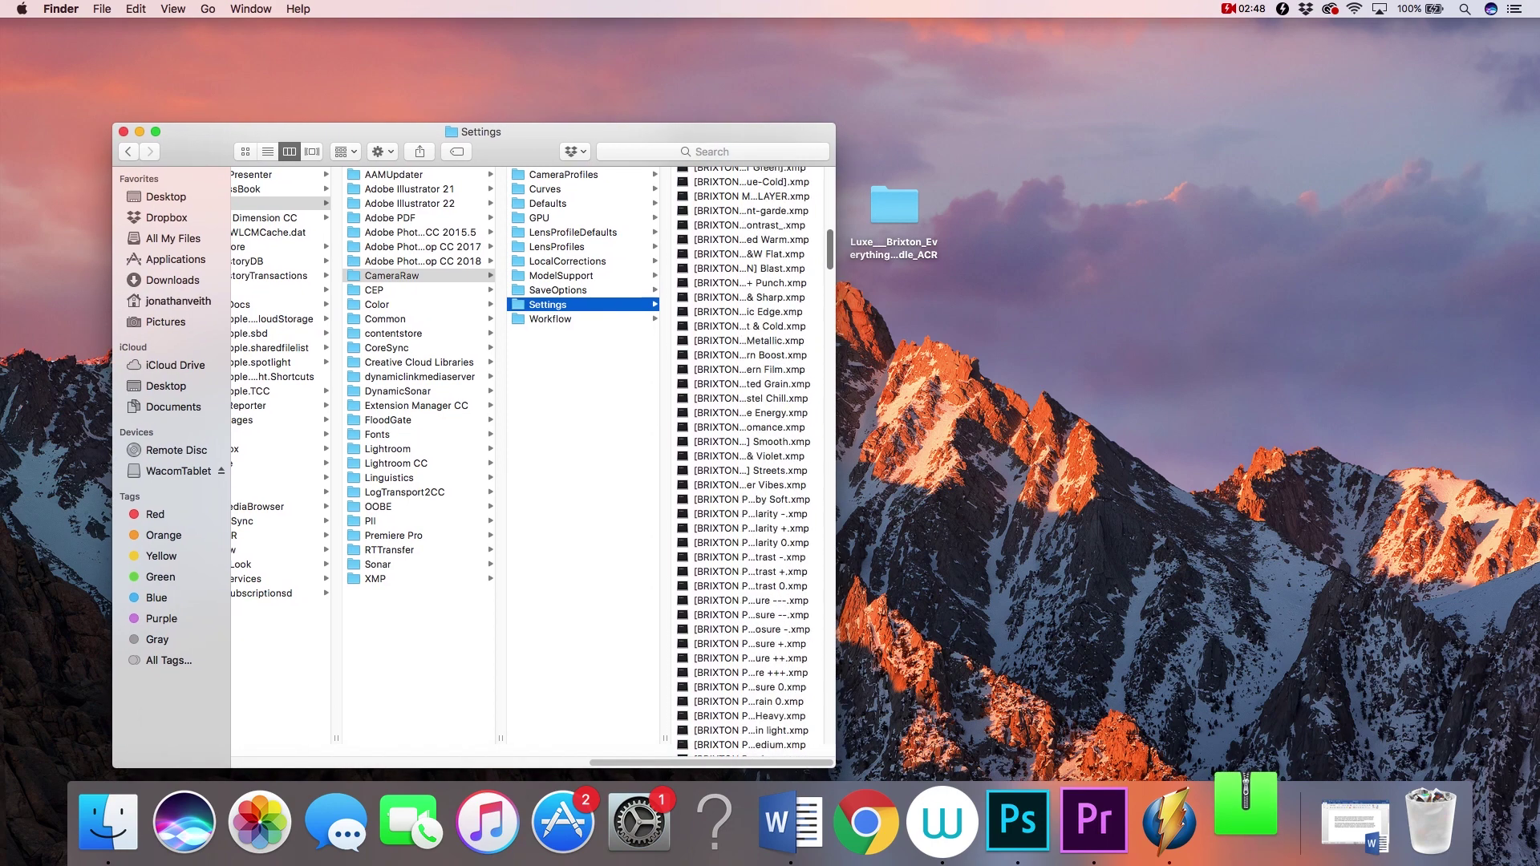
pyautogui.scroll(-15, 752, 461)
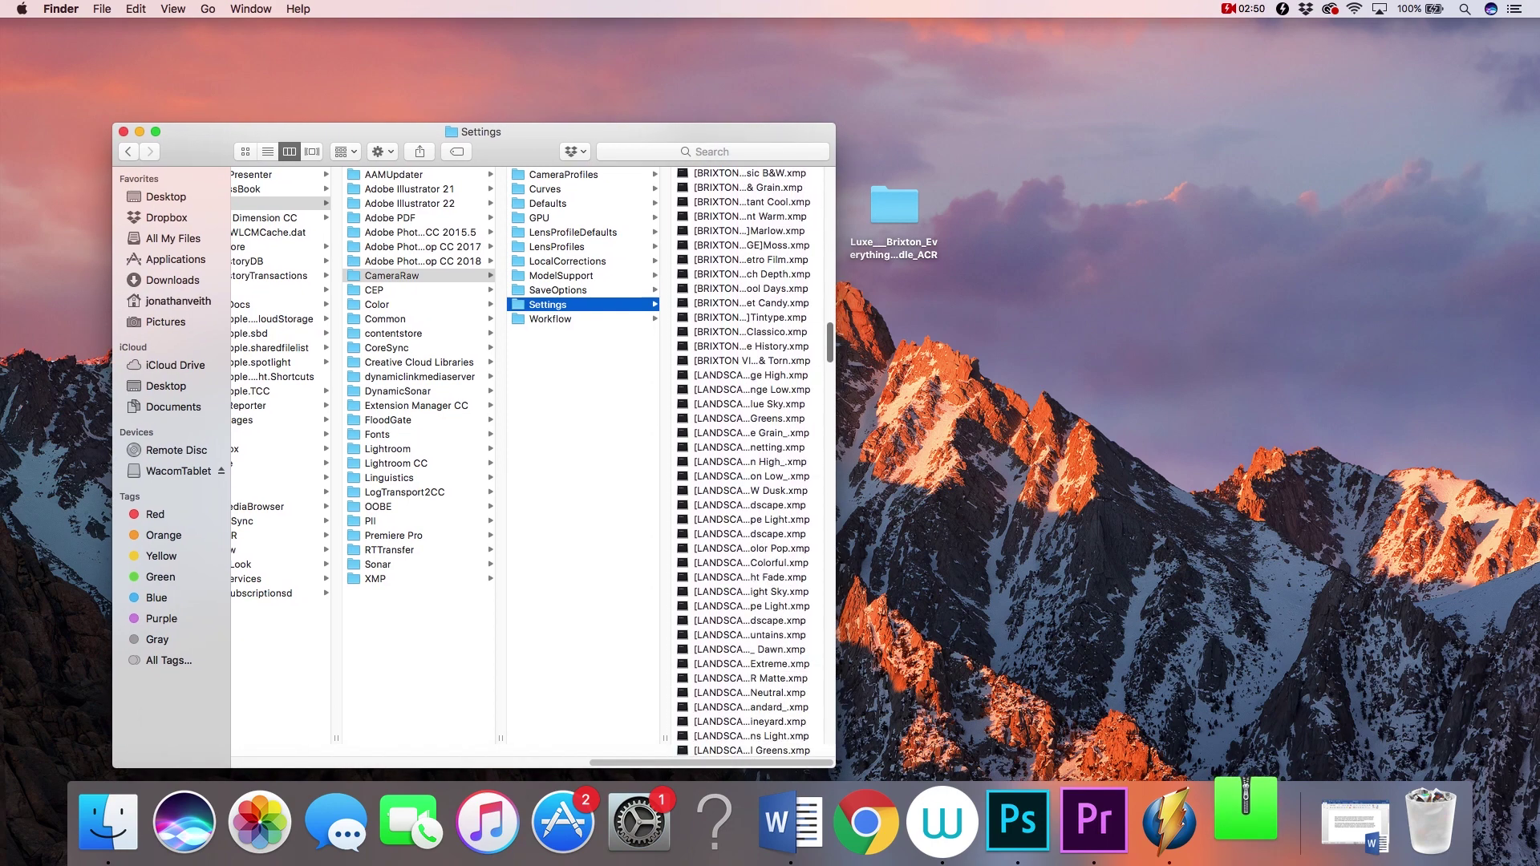
pyautogui.scroll(12, 752, 462)
pyautogui.scroll(-11, 752, 461)
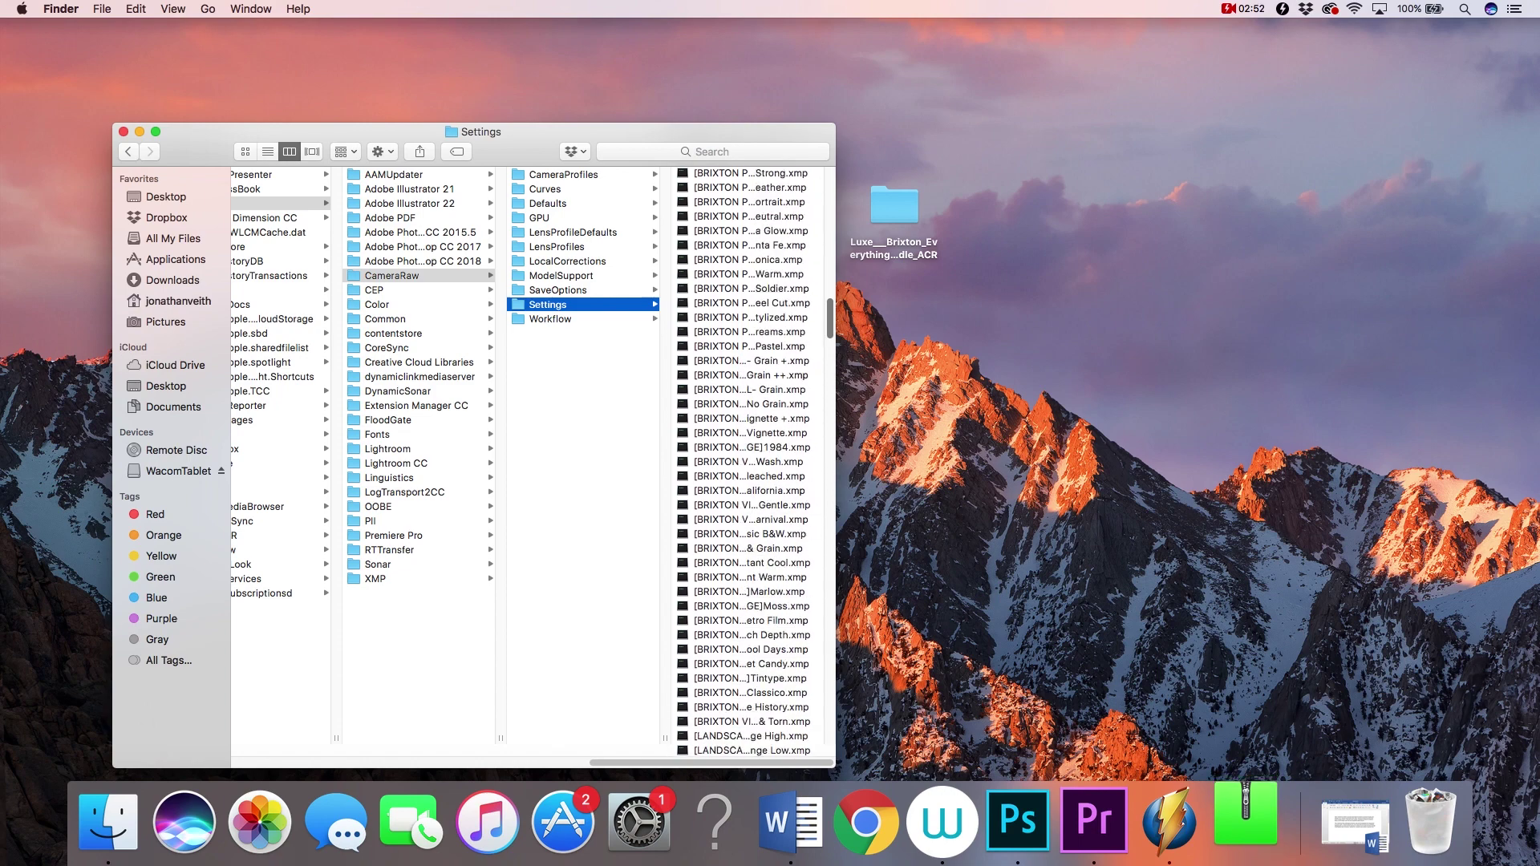
pyautogui.scroll(-15, 751, 461)
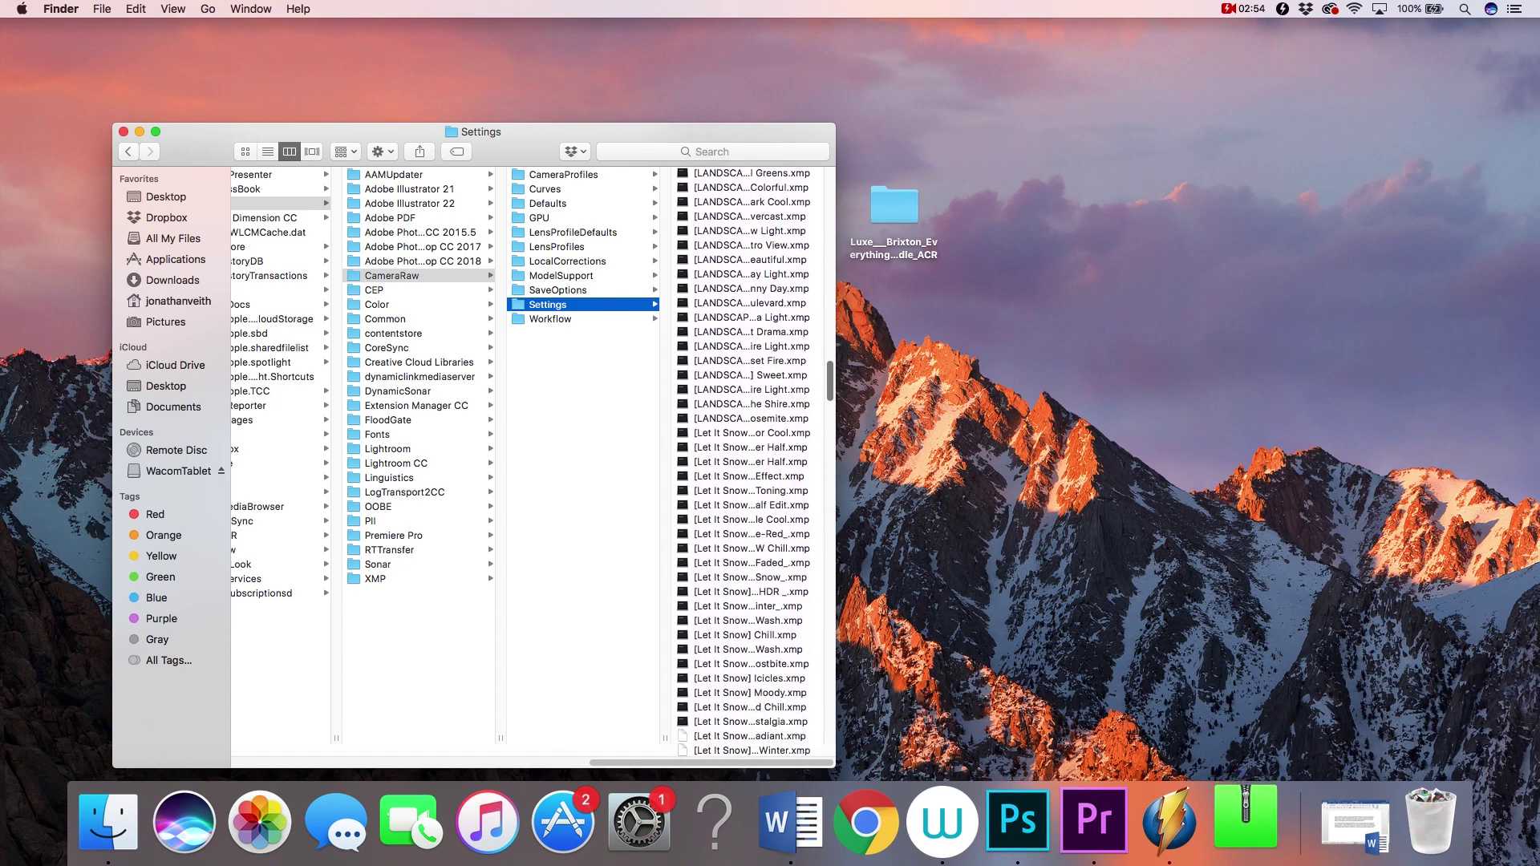
pyautogui.scroll(20, 752, 461)
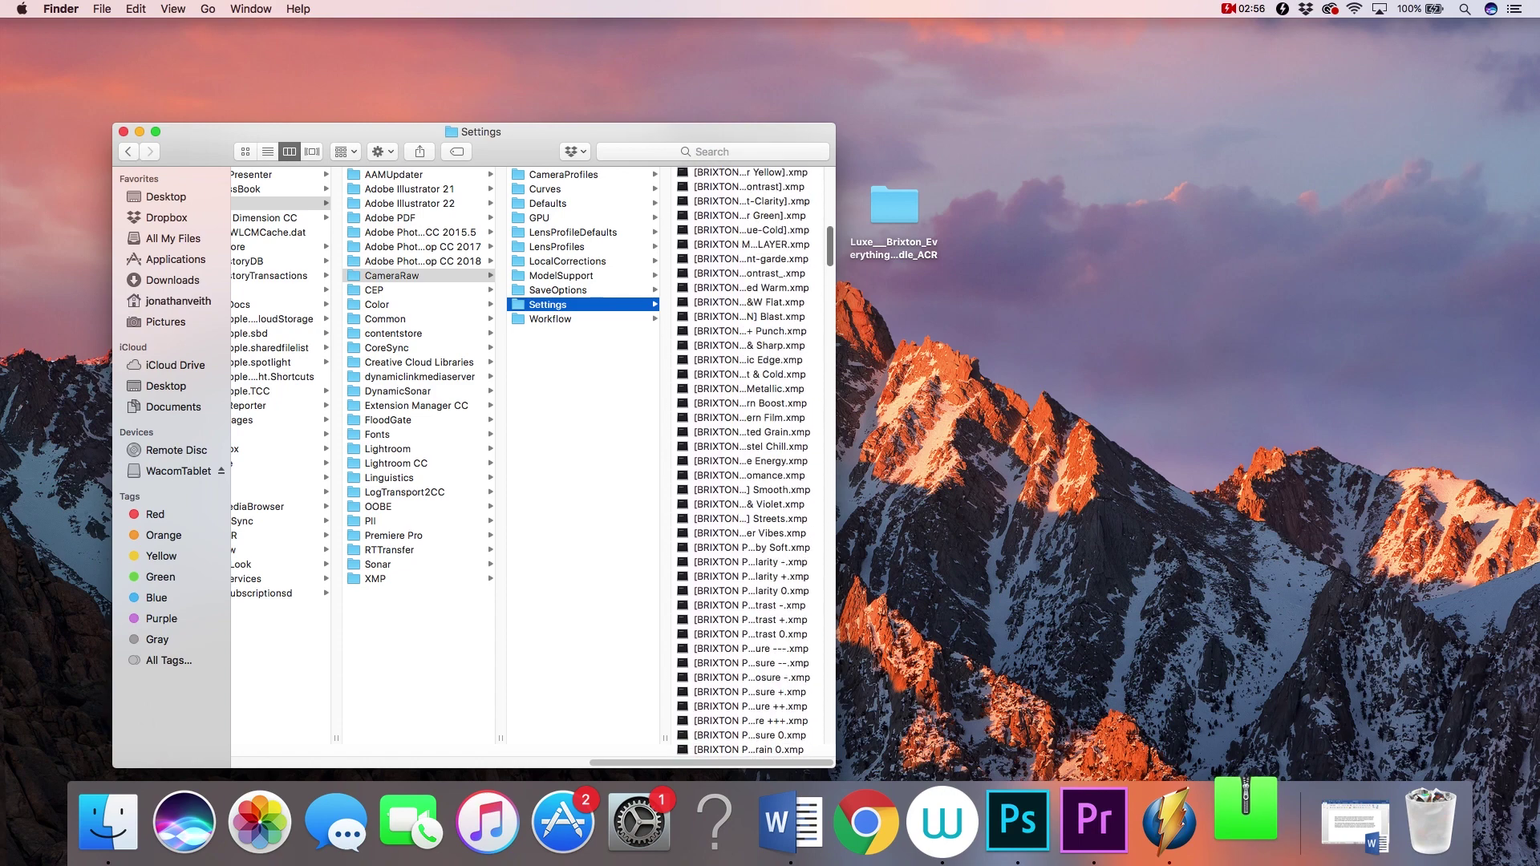
# Open the extracted bundle folder from the desktop and place its window beside the Settings window
pyautogui.moveTo(894, 207); pyautogui.dragTo(1005, 221)
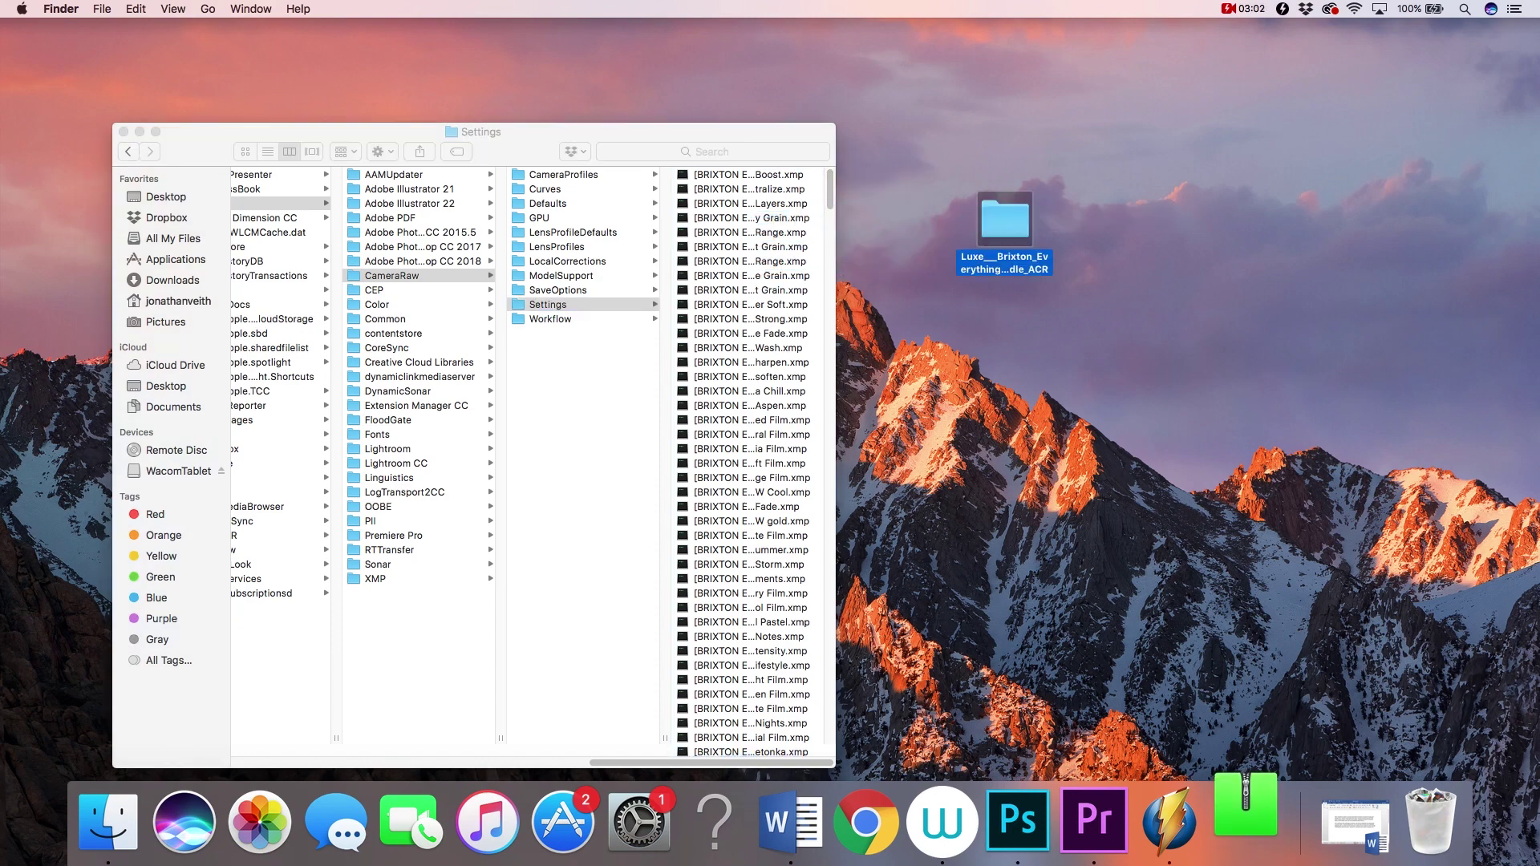
pyautogui.doubleClick(1004, 222)
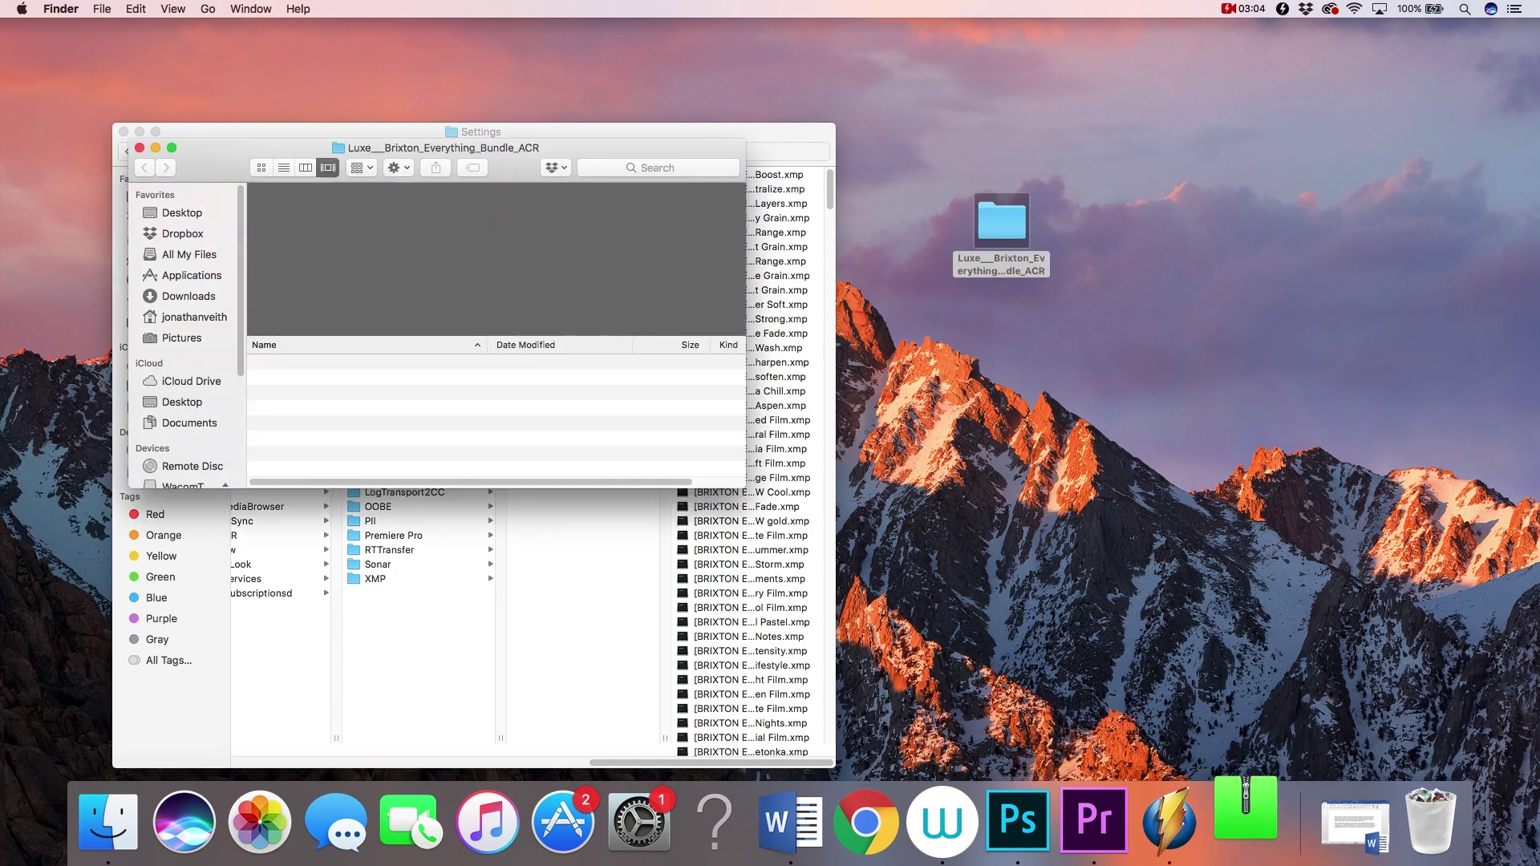
pyautogui.moveTo(435, 147); pyautogui.dragTo(1173, 134)
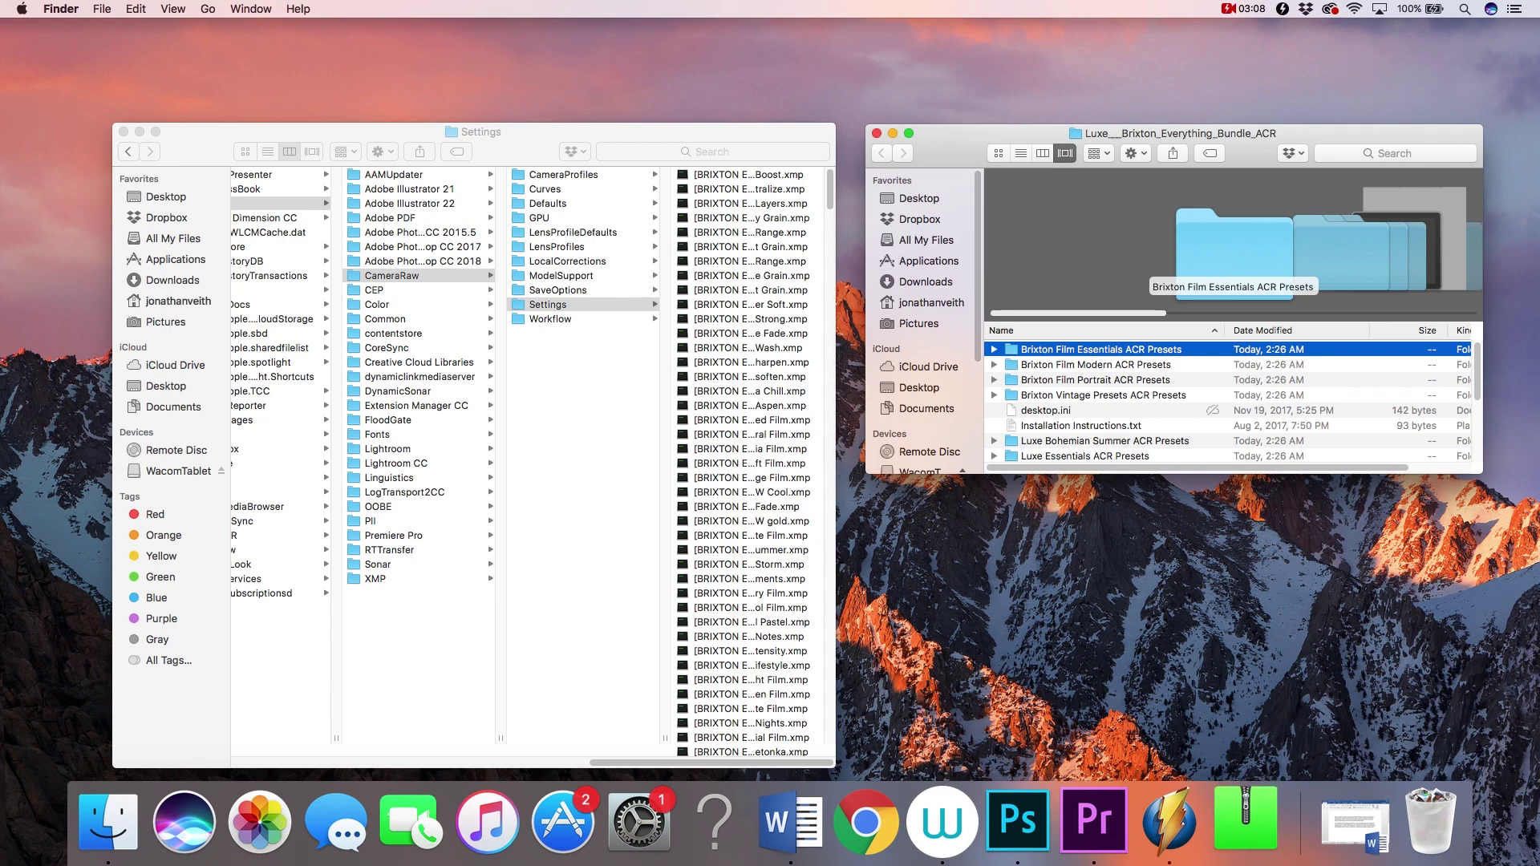
# Expand Brixton Film Essentials ACR Presets in a taller bundle window and select its presets from LAYER- Boost through Soft Film
pyautogui.press('Right')
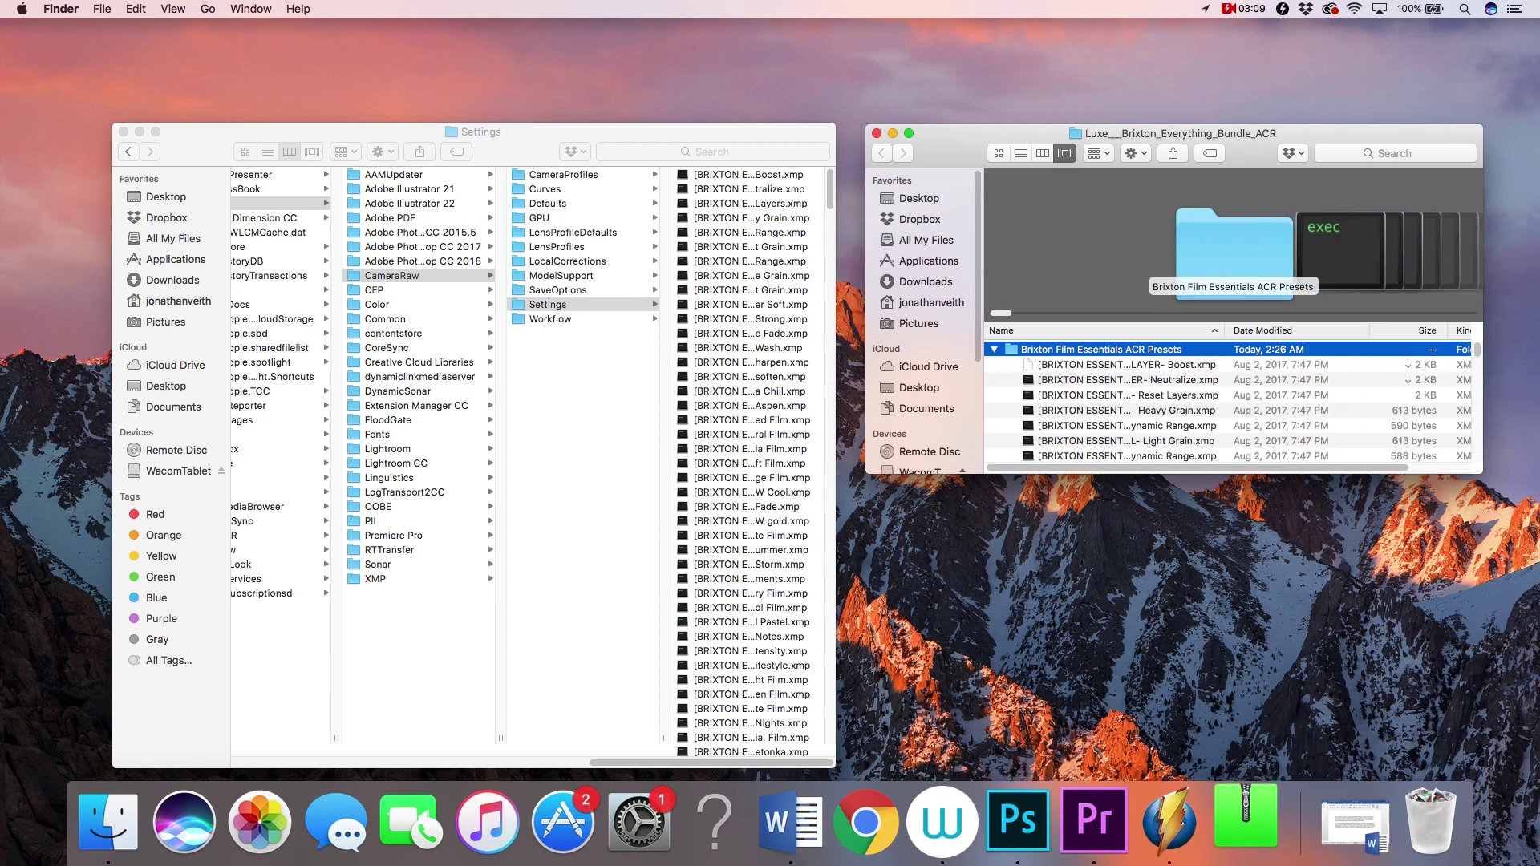
pyautogui.moveTo(1174, 473); pyautogui.dragTo(1174, 729)
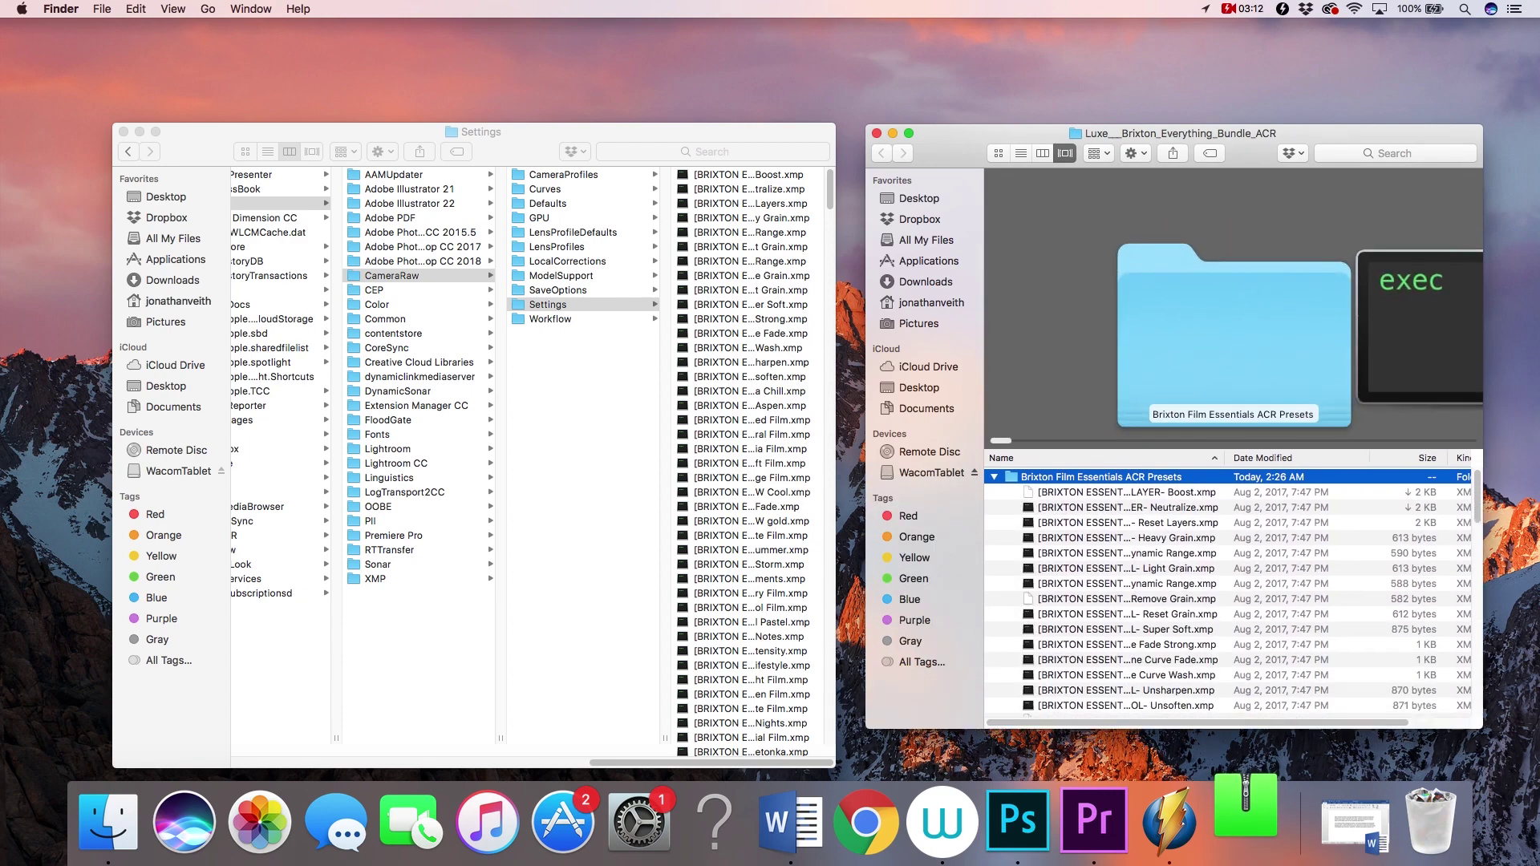
pyautogui.moveTo(1172, 133); pyautogui.dragTo(1164, 111)
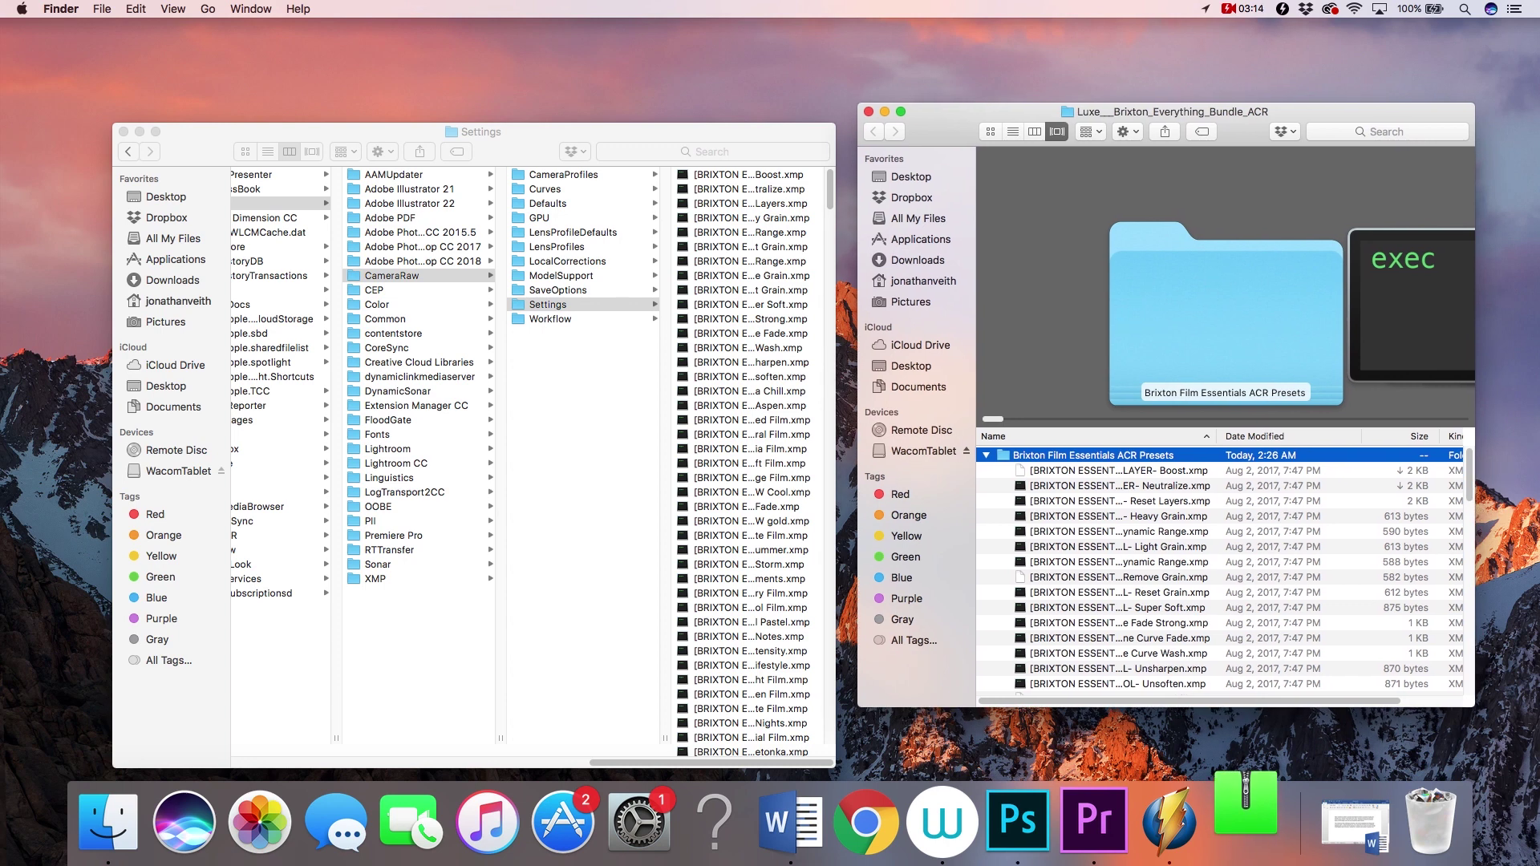
pyautogui.press('Down')
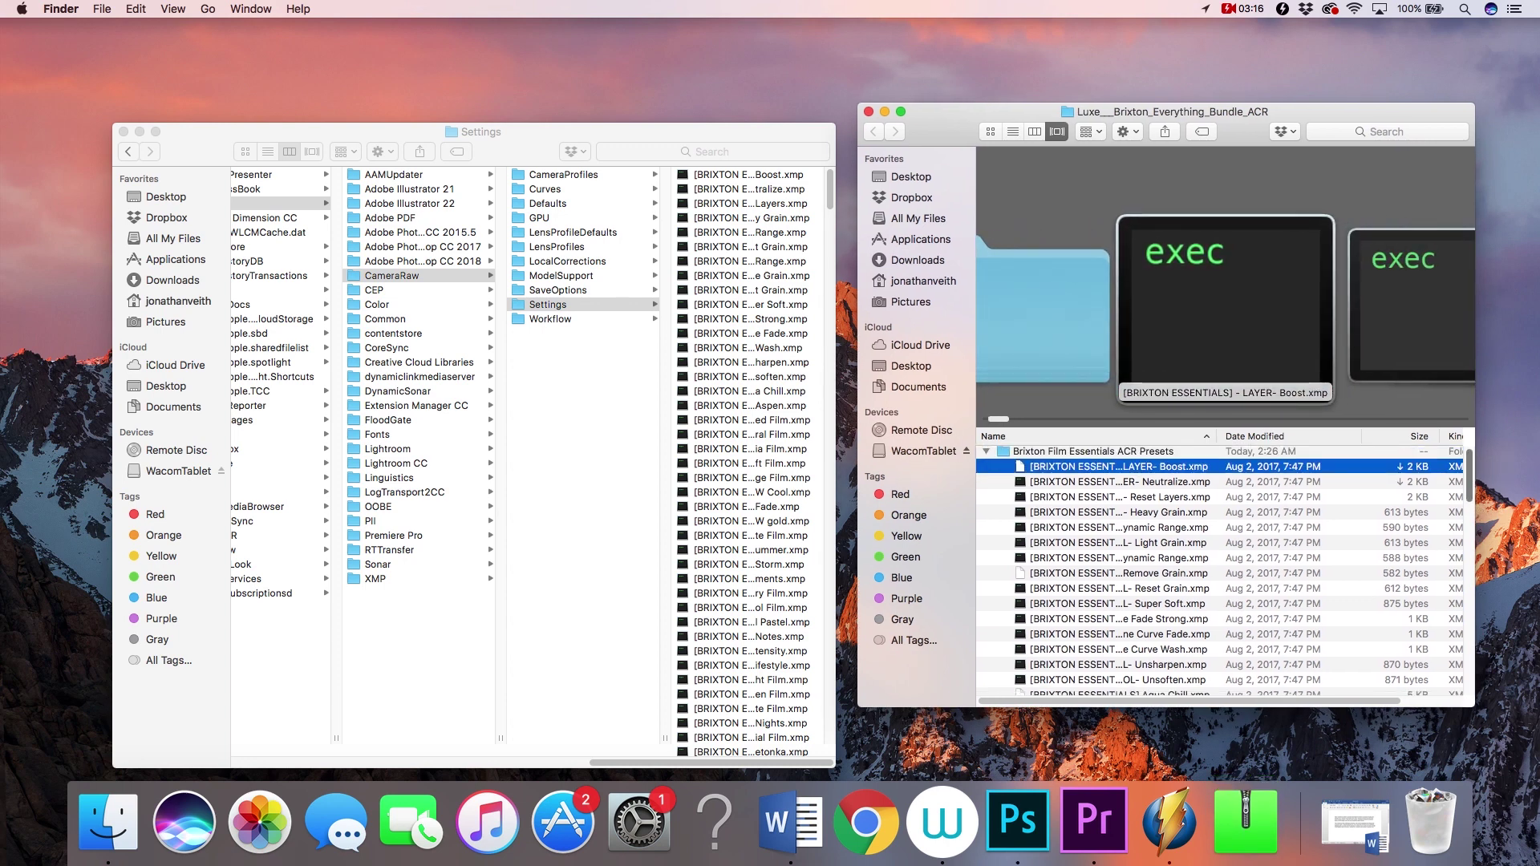
pyautogui.scroll(-15, 1219, 569)
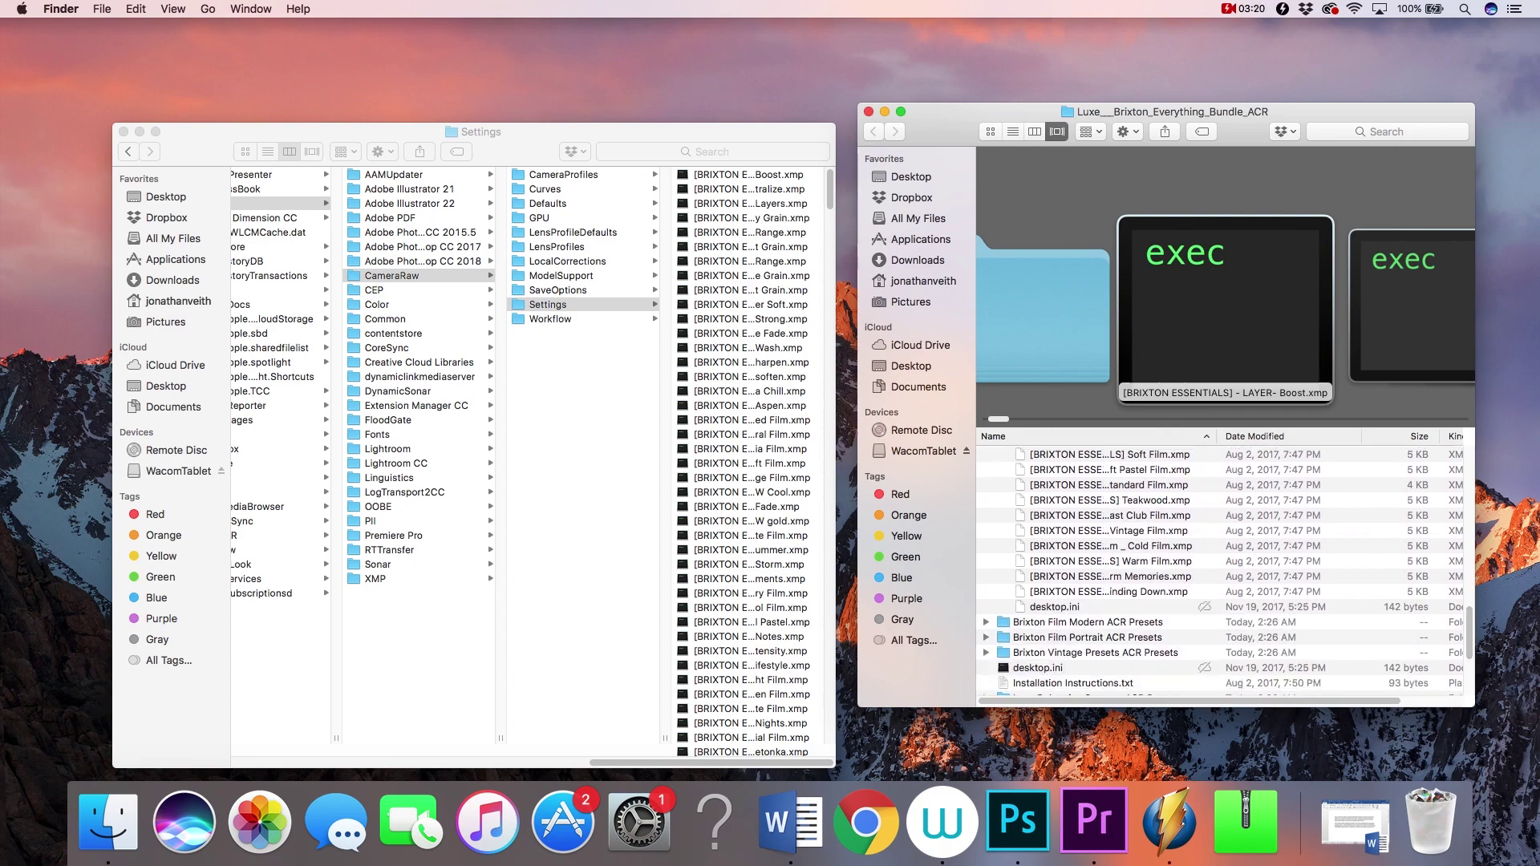
pyautogui.keyDown('shift'); pyautogui.click(1106, 454); pyautogui.keyUp('shift')
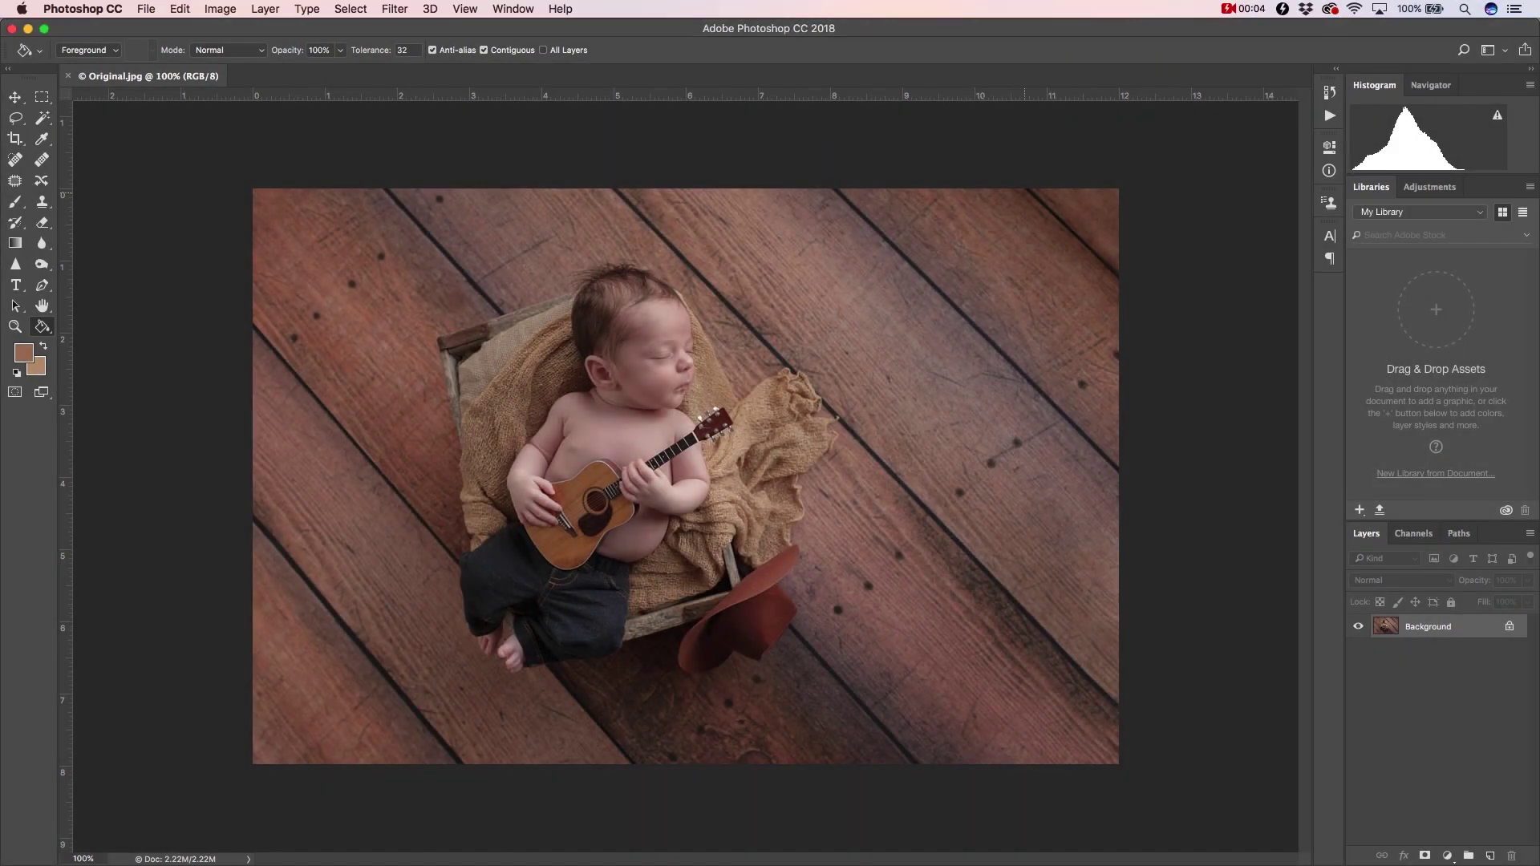
# In Photoshop, open Original.jpg in the Camera Raw Filter and show its list of presets
pyautogui.click(394, 9)
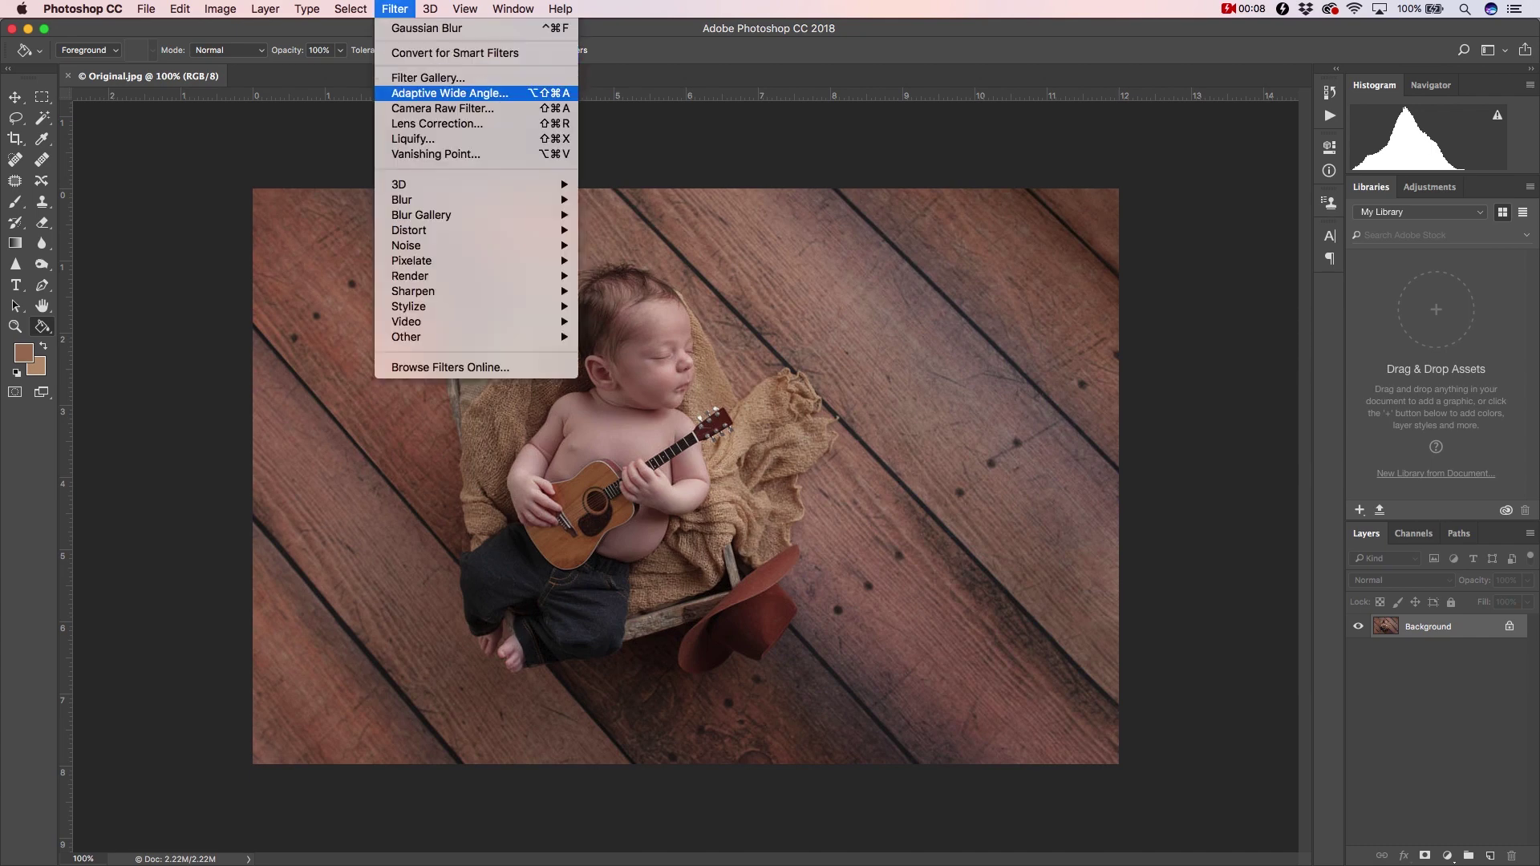
pyautogui.press('Return')
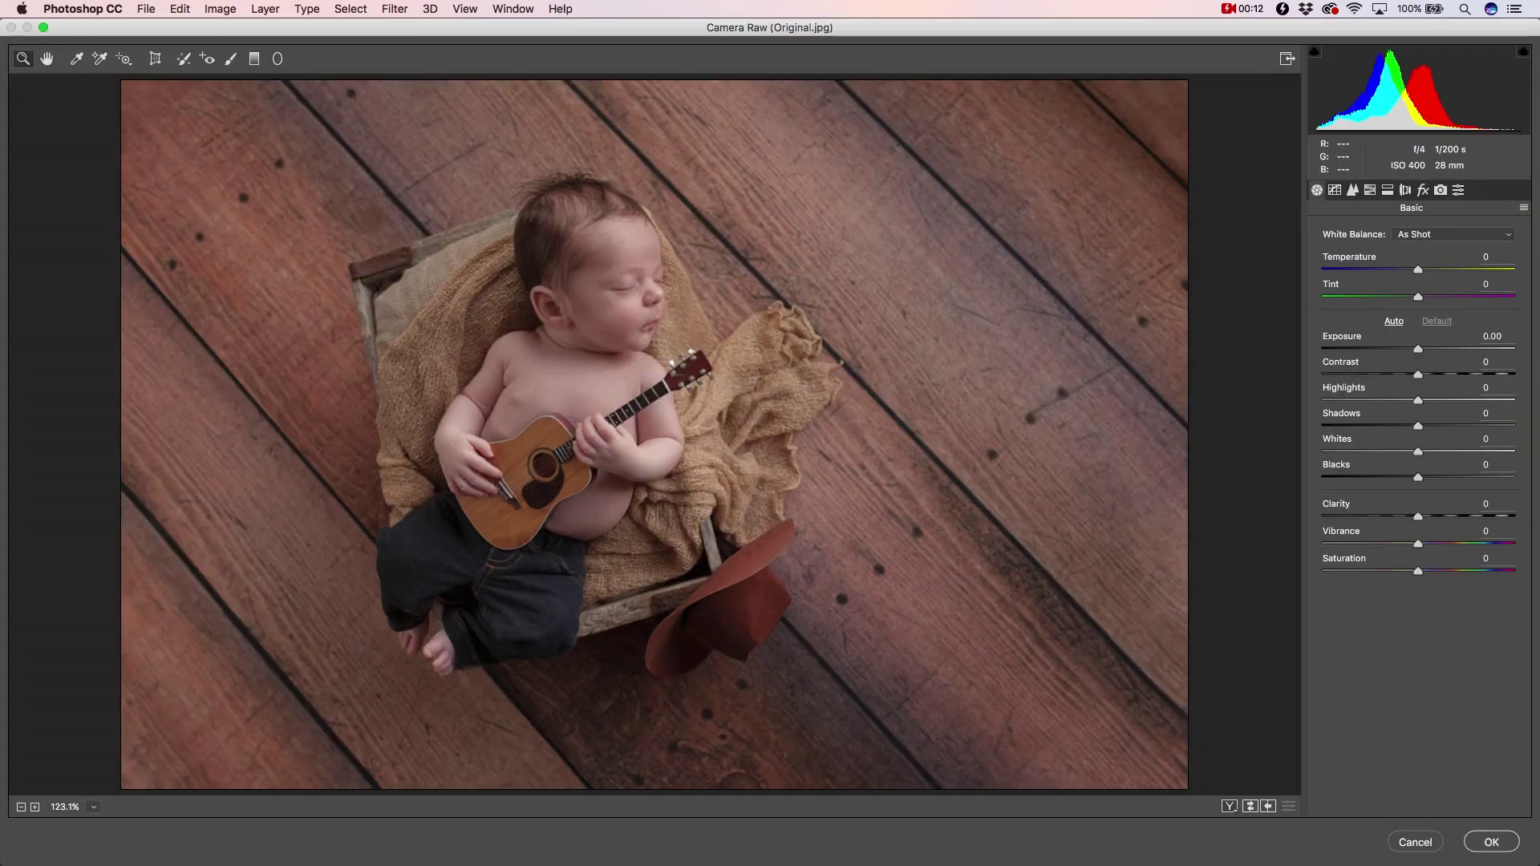
pyautogui.press('alt+super+9')
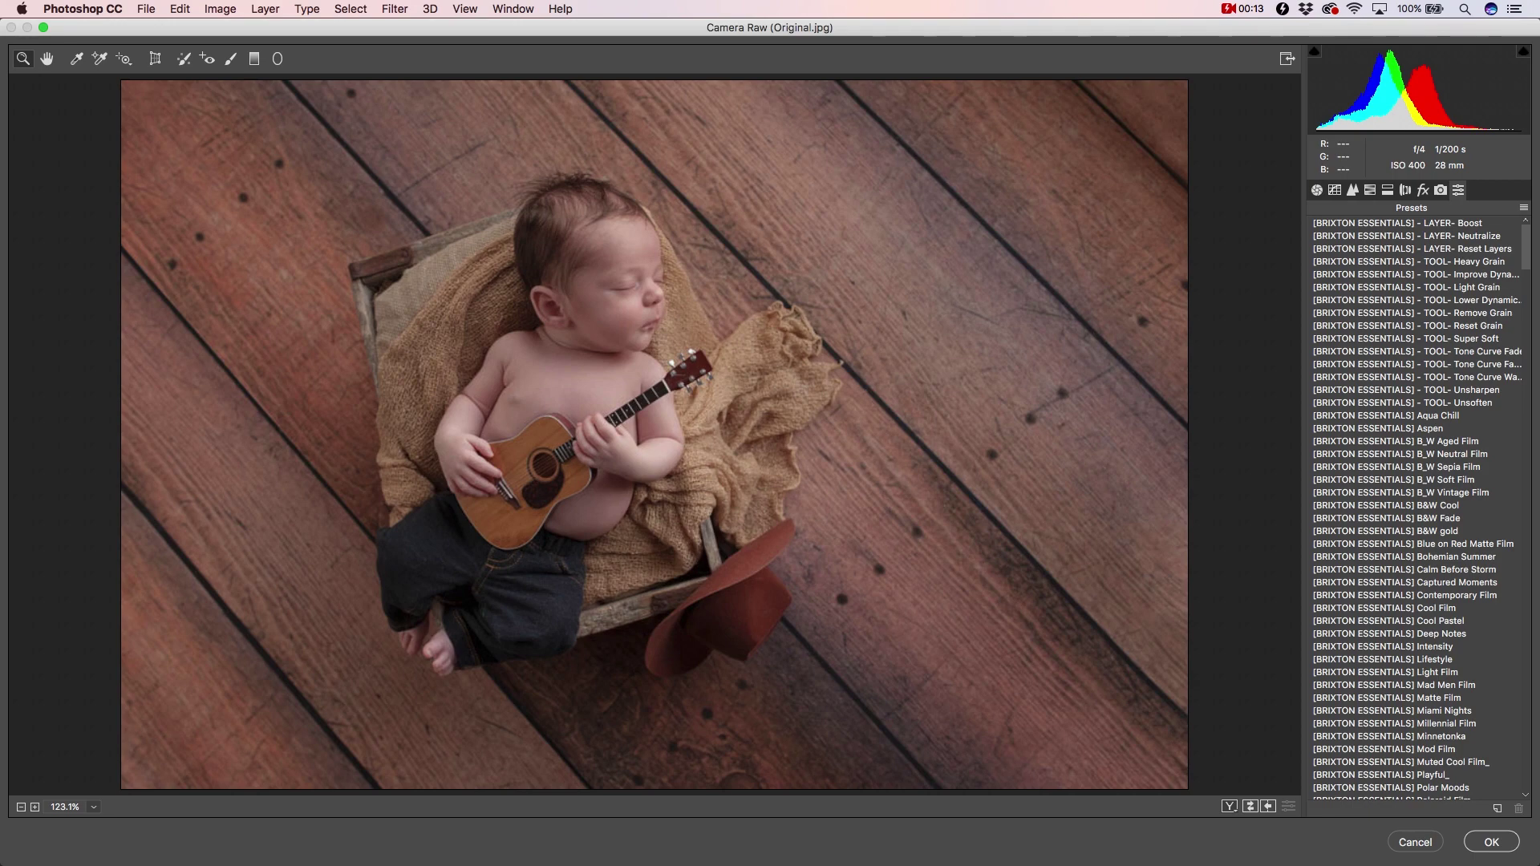
# Look through the installed Camera Raw presets, from the BRIXTON ESSENTIALS group down to the PORTRAITS GENERAL and PORTRAITS OUTDOORS groups
pyautogui.scroll(-15, 1418, 510)
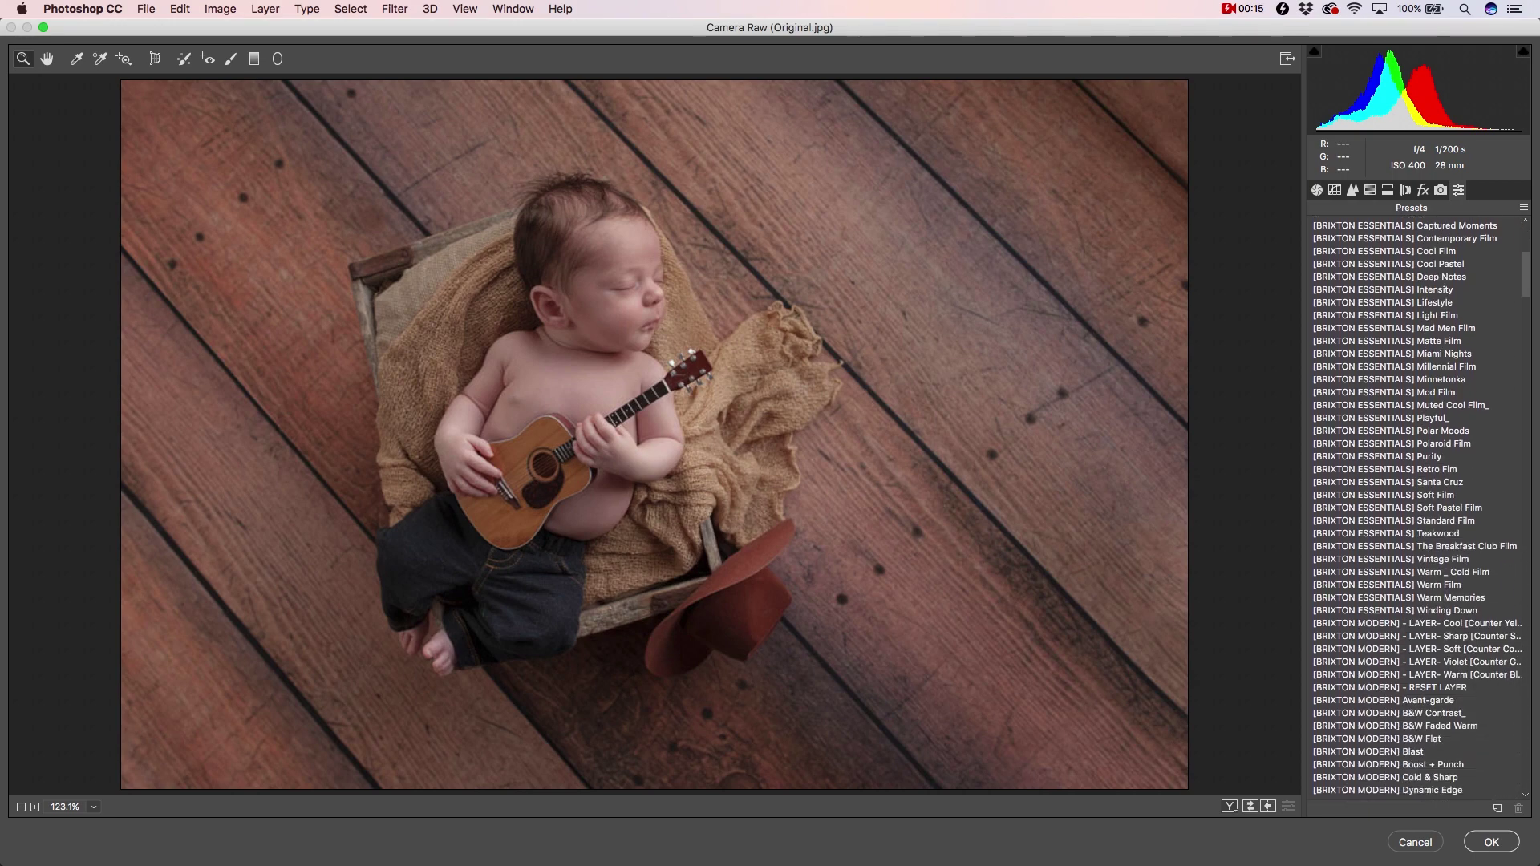
pyautogui.scroll(-18, 1417, 510)
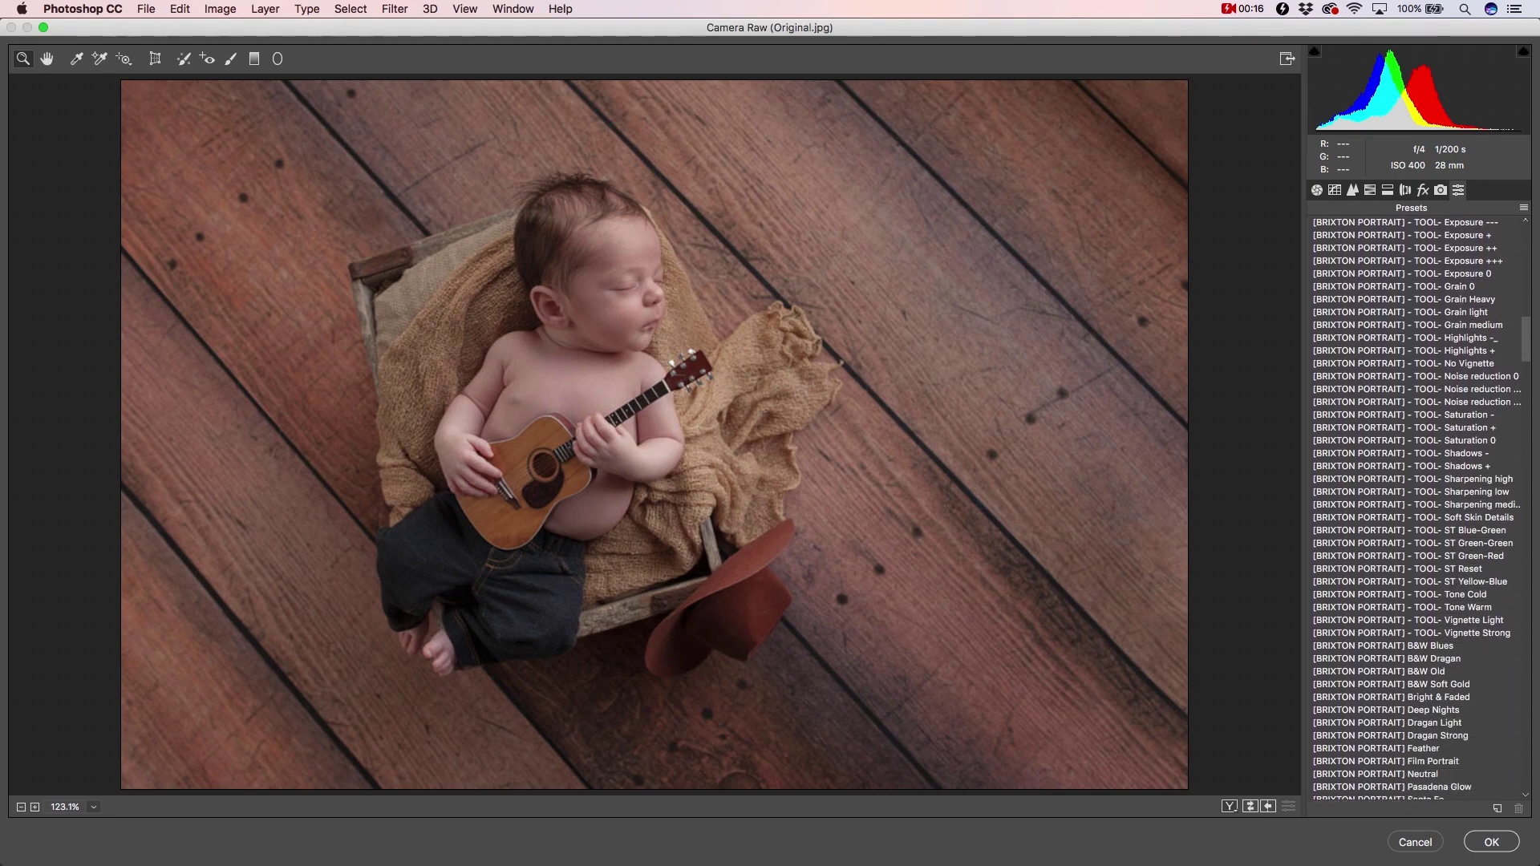
pyautogui.scroll(-4, 1417, 509)
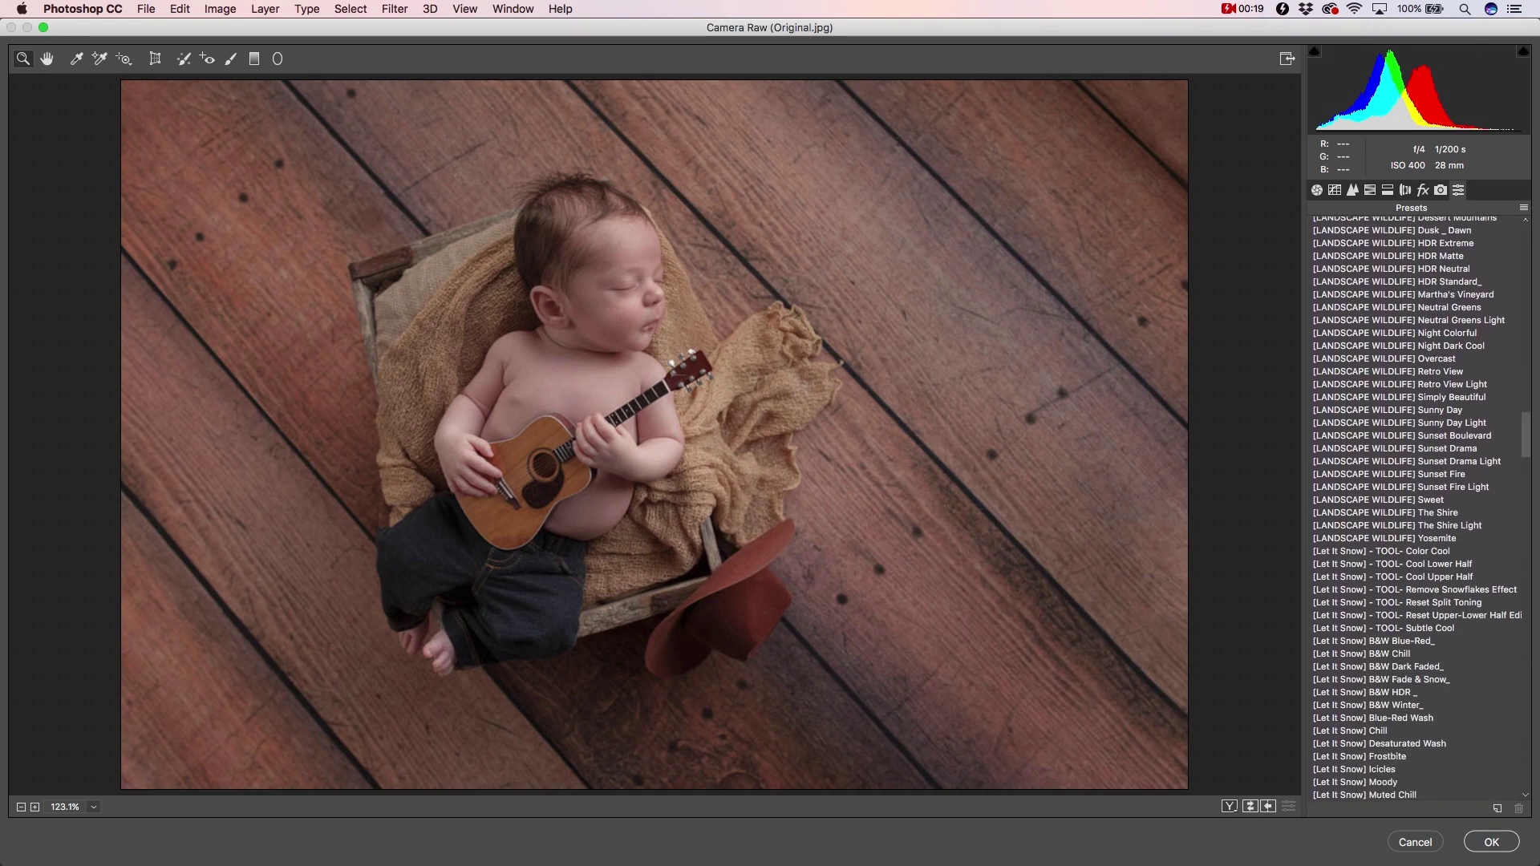
pyautogui.scroll(-8, 1417, 474)
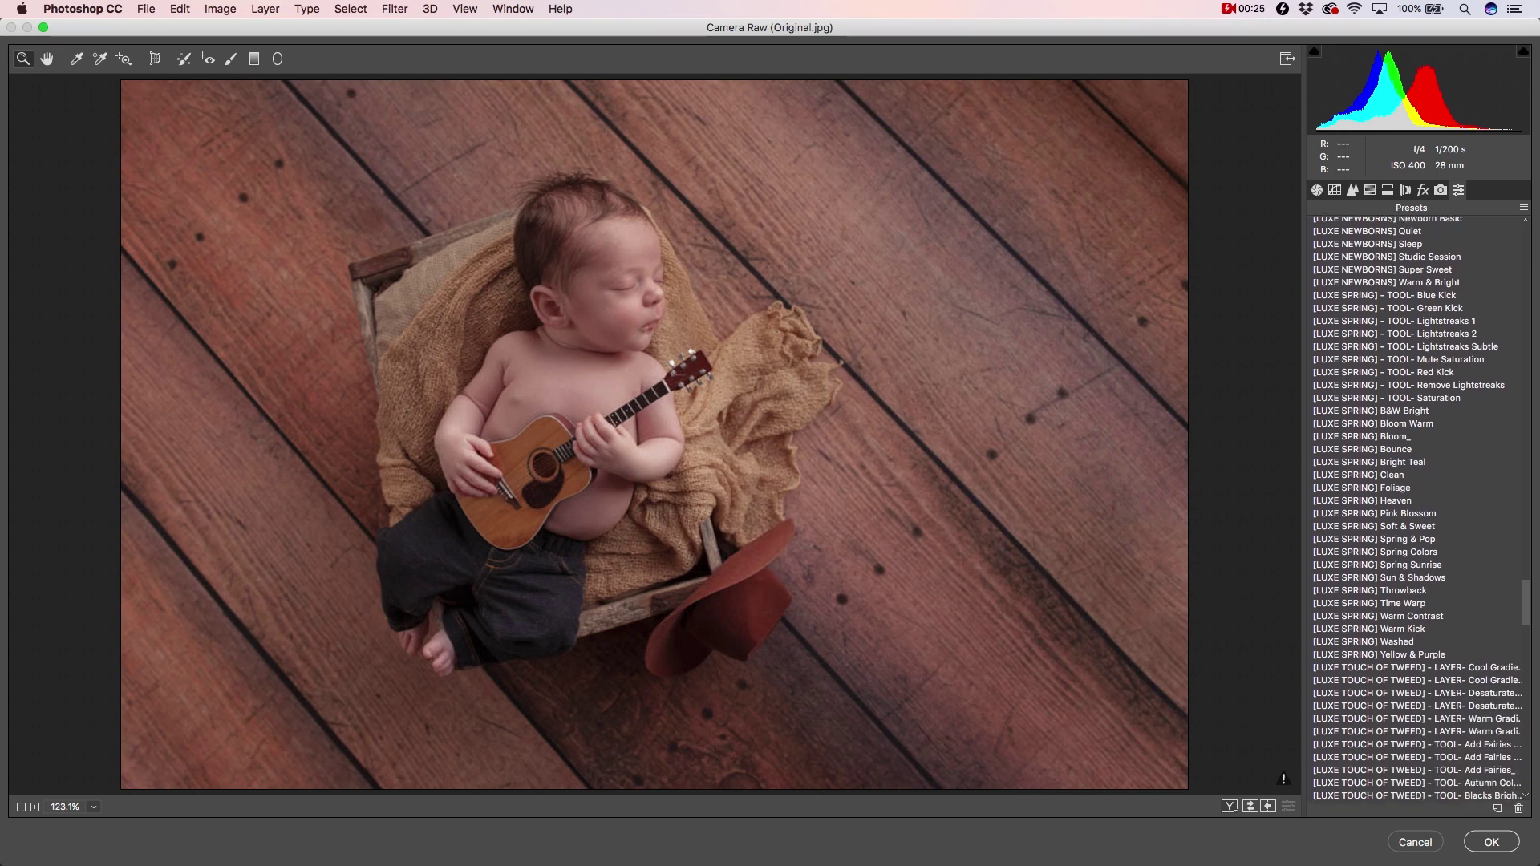
pyautogui.scroll(-5, 1417, 505)
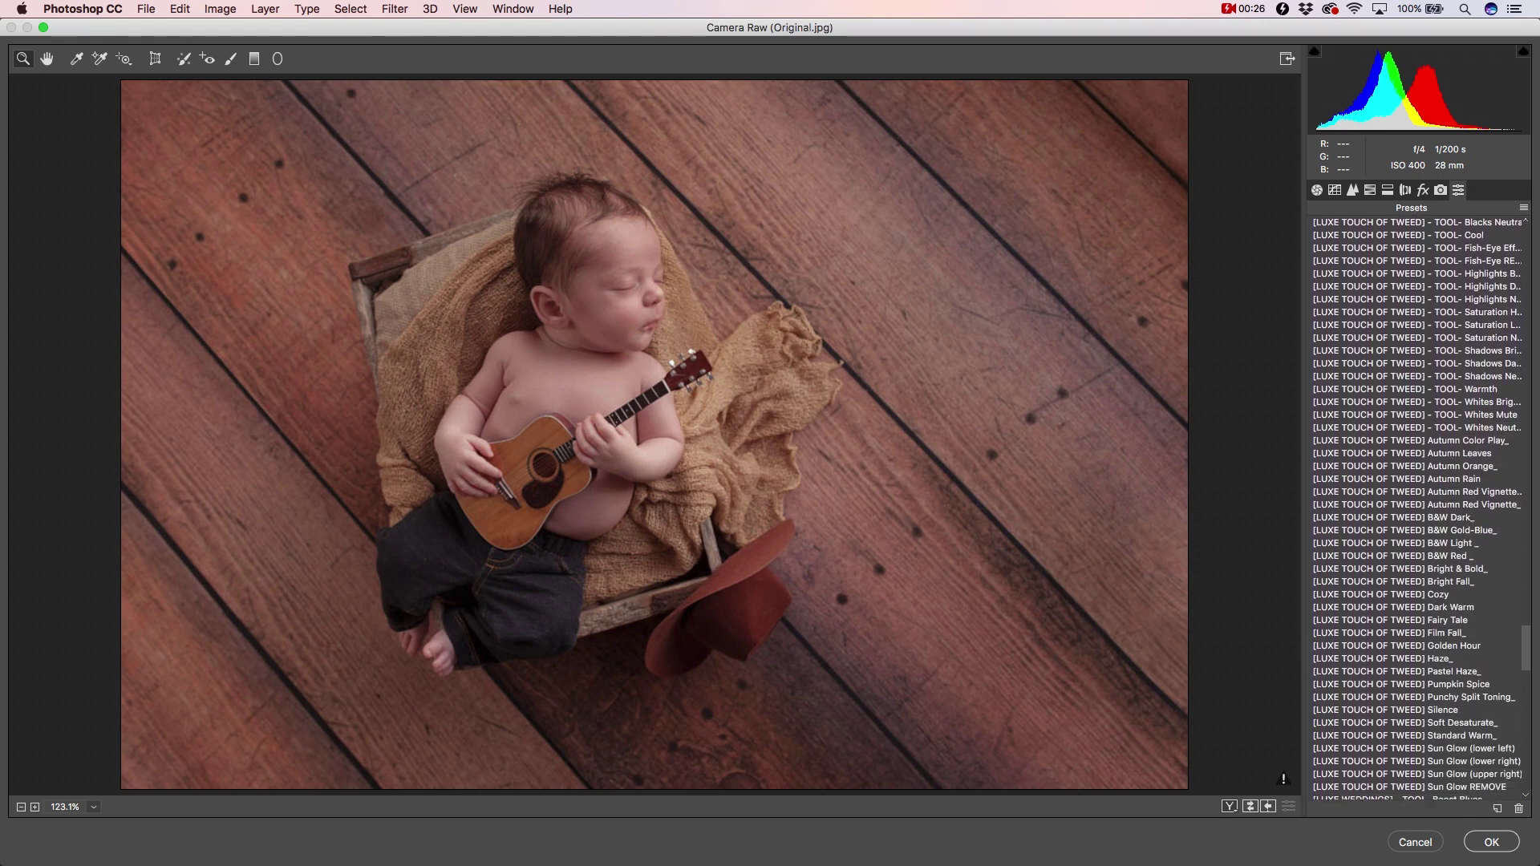
pyautogui.scroll(-5, 1417, 510)
pyautogui.scroll(-5, 1418, 509)
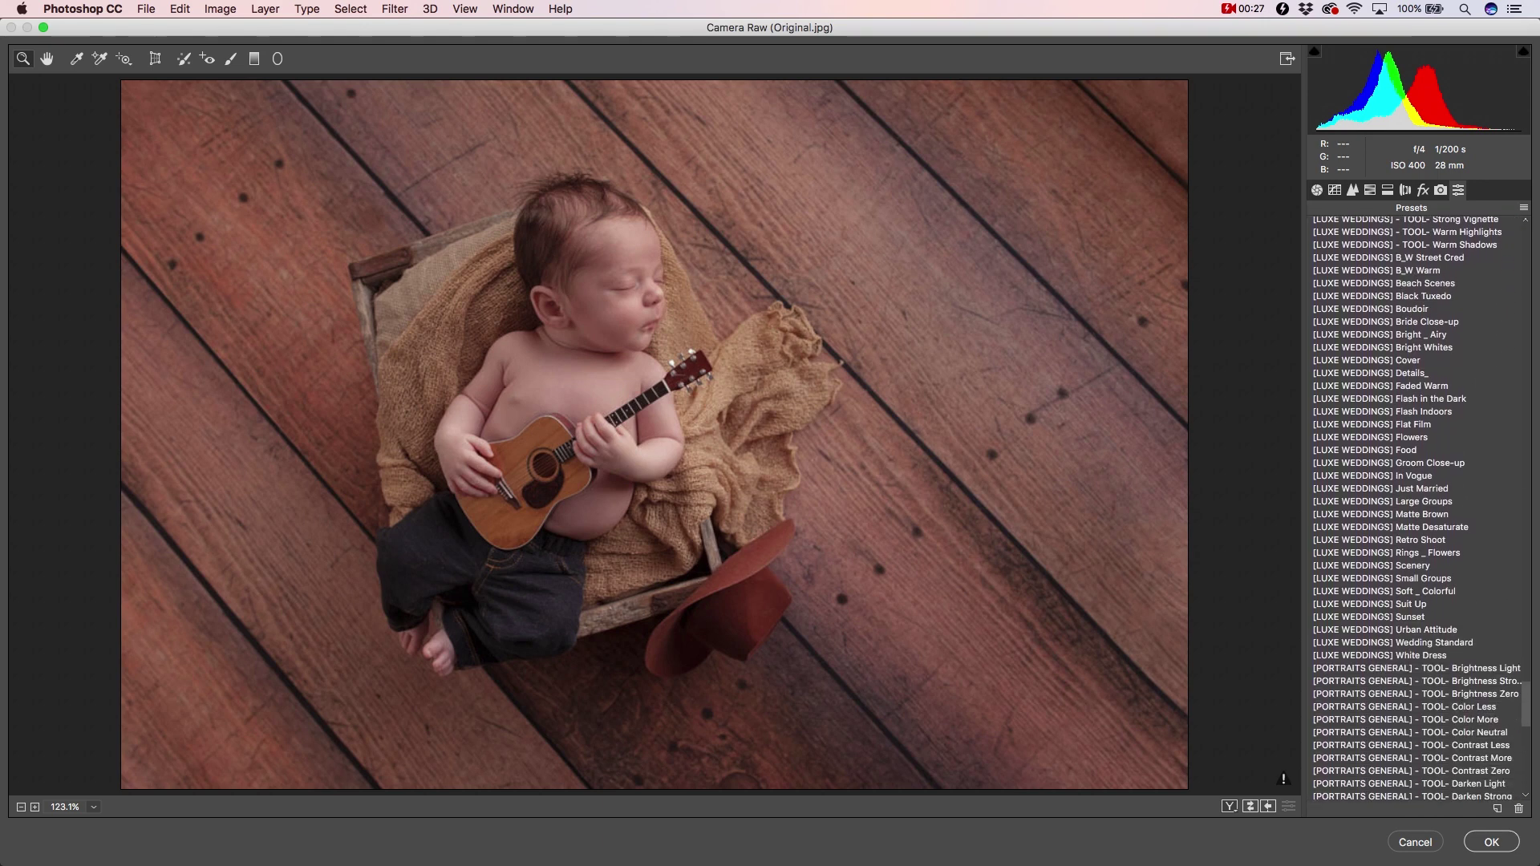
pyautogui.scroll(-2, 1417, 509)
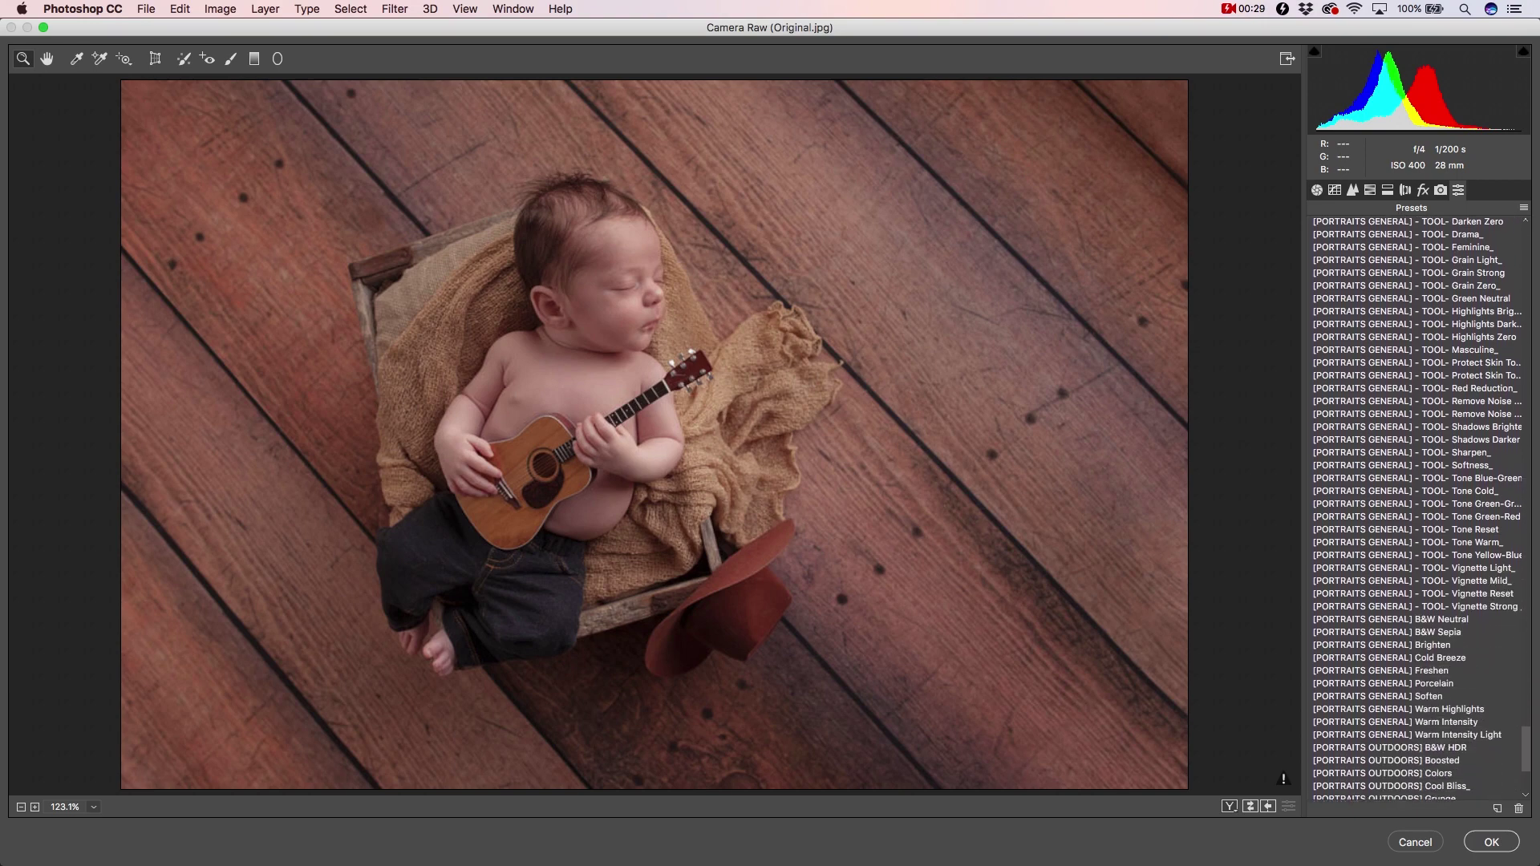
pyautogui.scroll(10, 1417, 509)
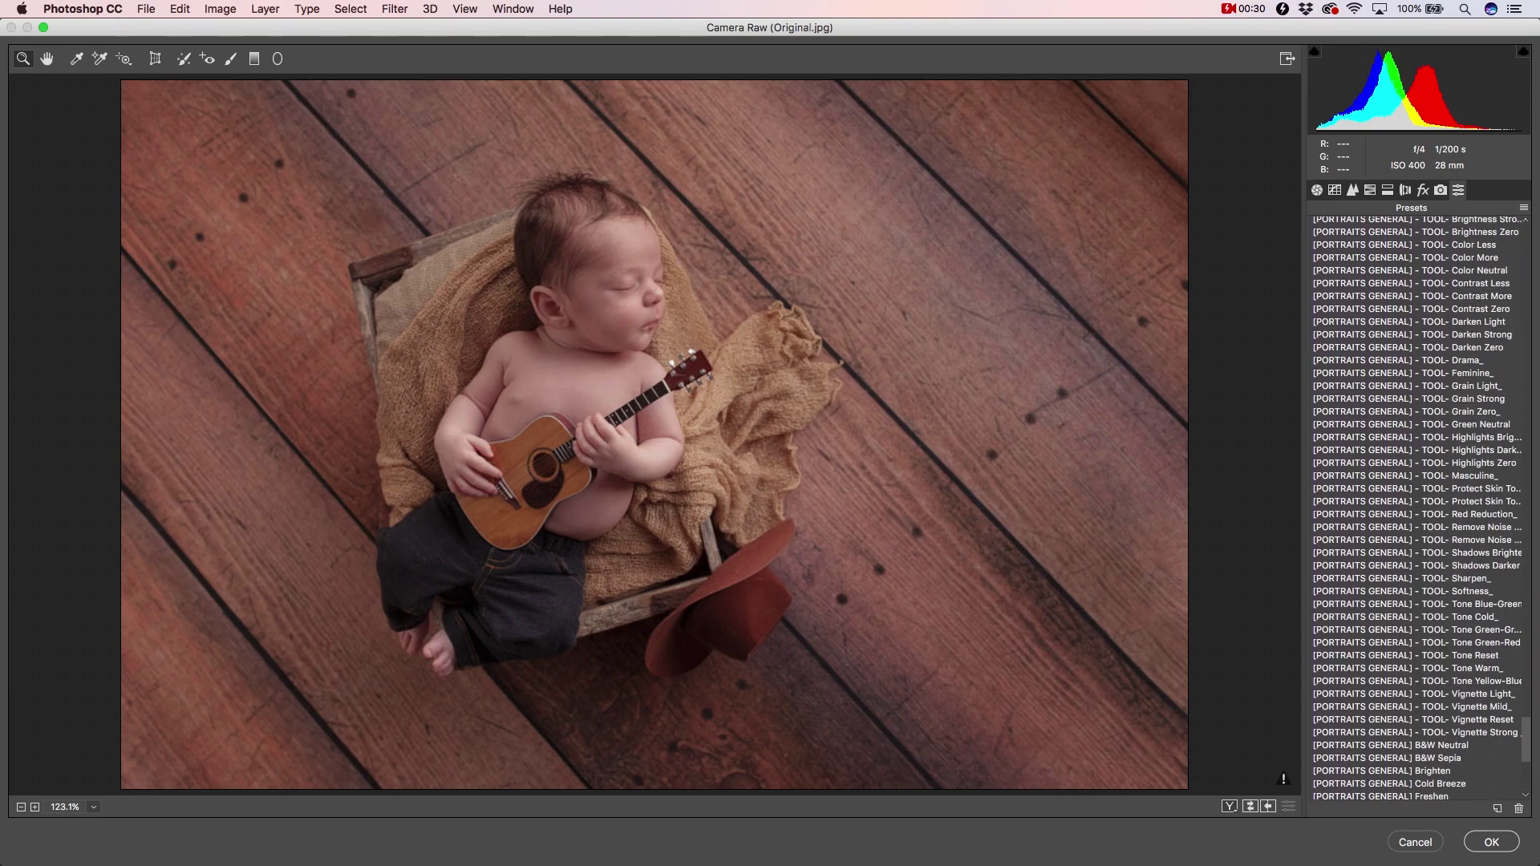